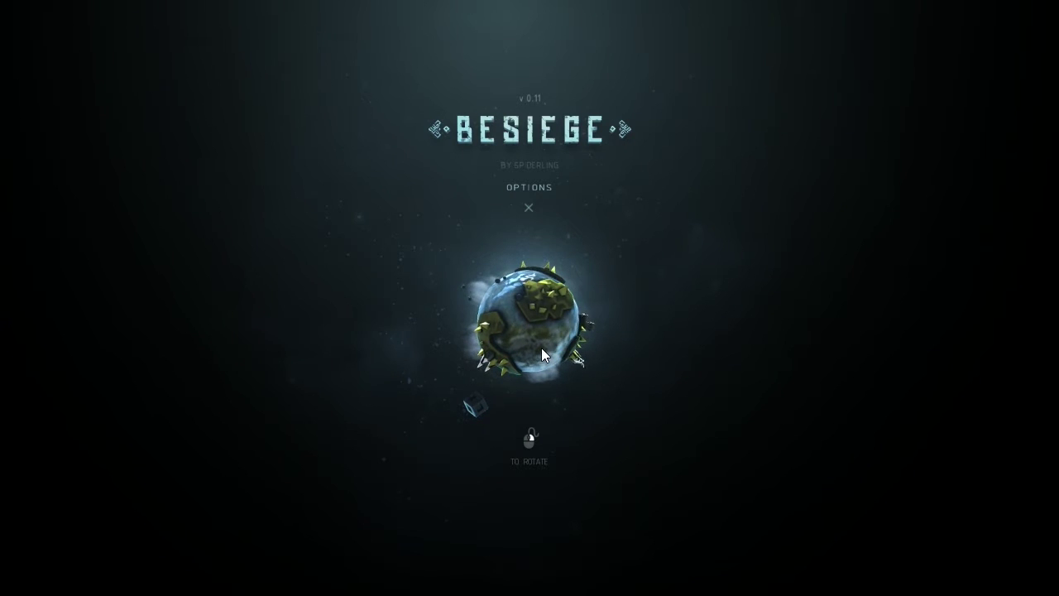
Spin the menu planet and select the Ipsilon continent to open its level map.
{"action": "left_click_drag", "start_coordinate": [539, 323], "coordinate": [540, 290]}
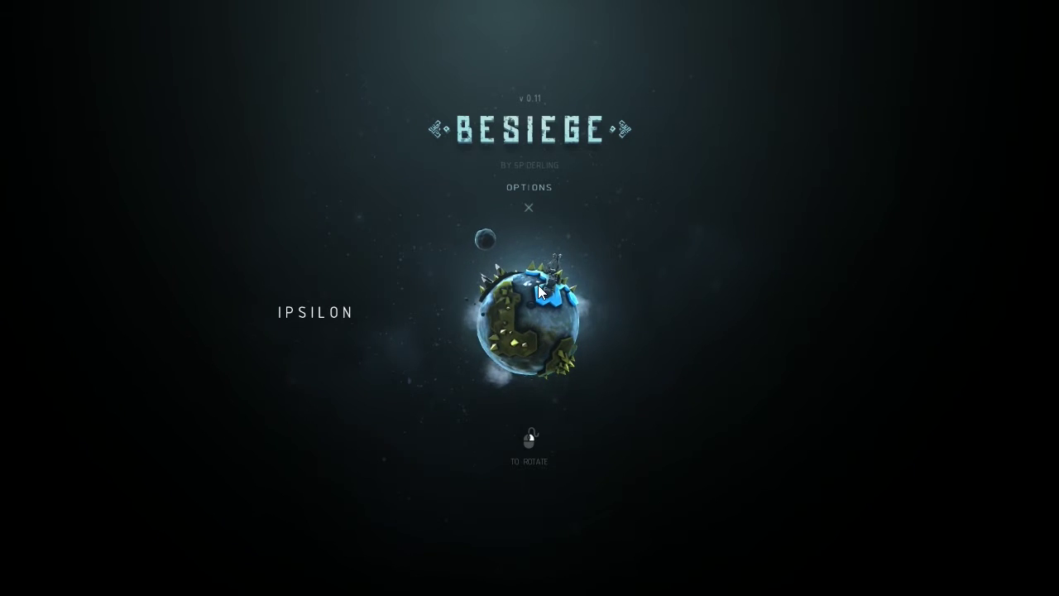
{"action": "left_click", "coordinate": [538, 289]}
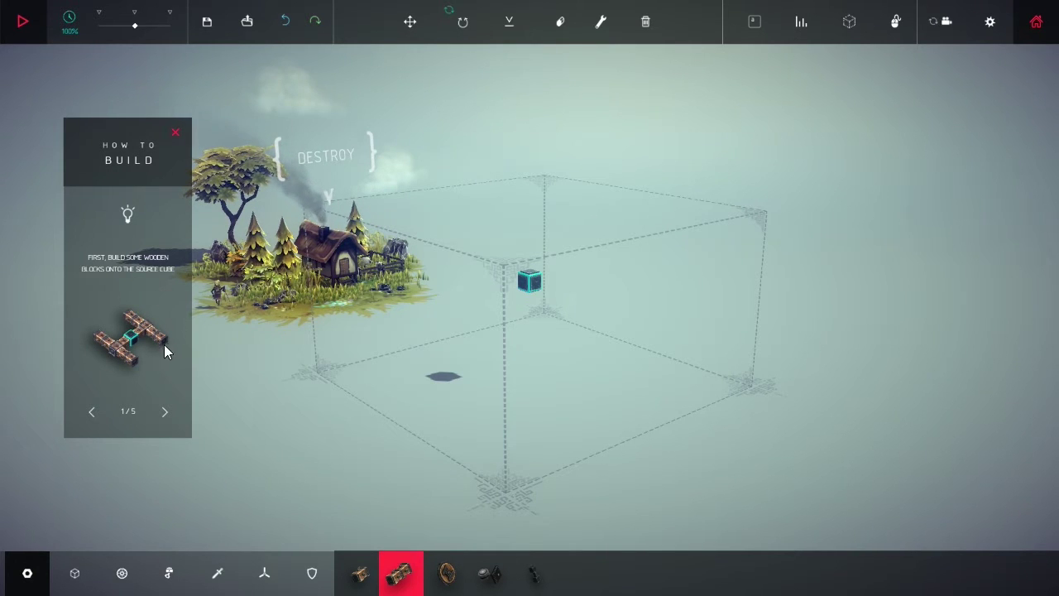
Page forward through the building tips to the final one, then back to the first tip.
{"action": "left_click", "coordinate": [166, 411]}
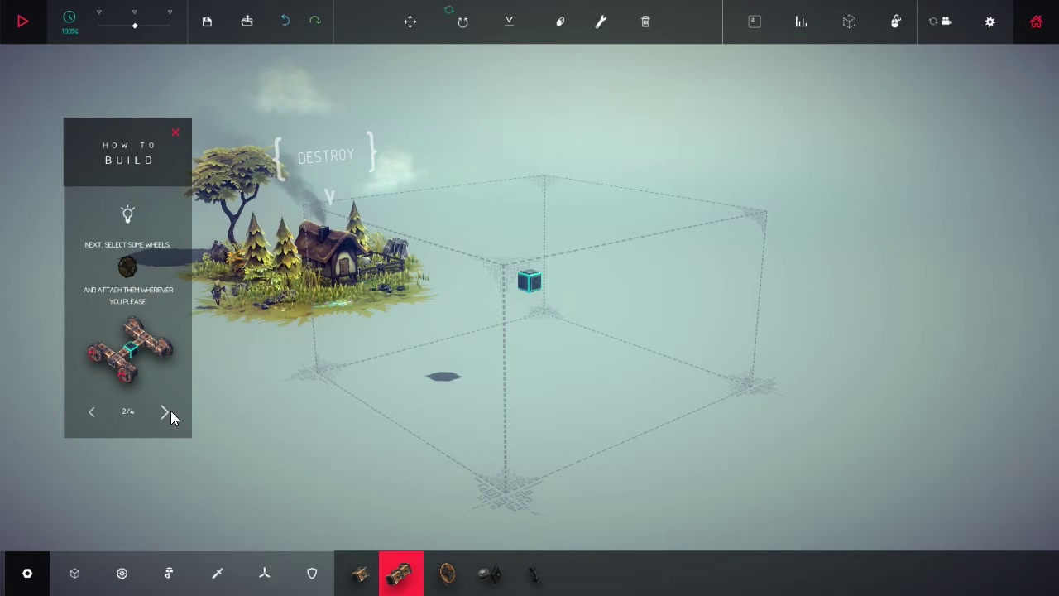
{"action": "left_click", "coordinate": [166, 411]}
{"action": "left_click", "coordinate": [165, 411]}
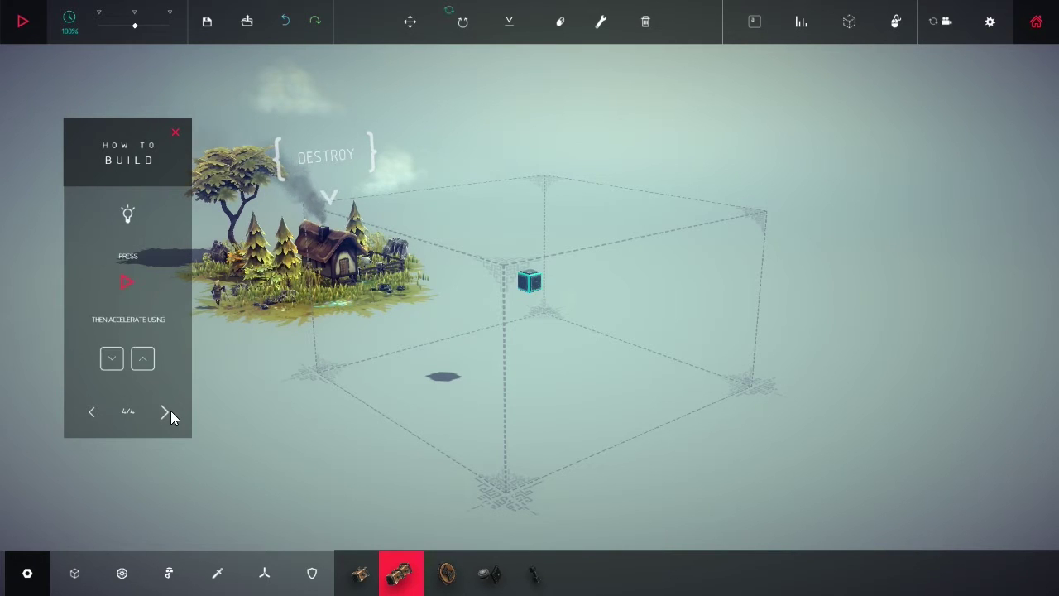
{"action": "left_click", "coordinate": [91, 412]}
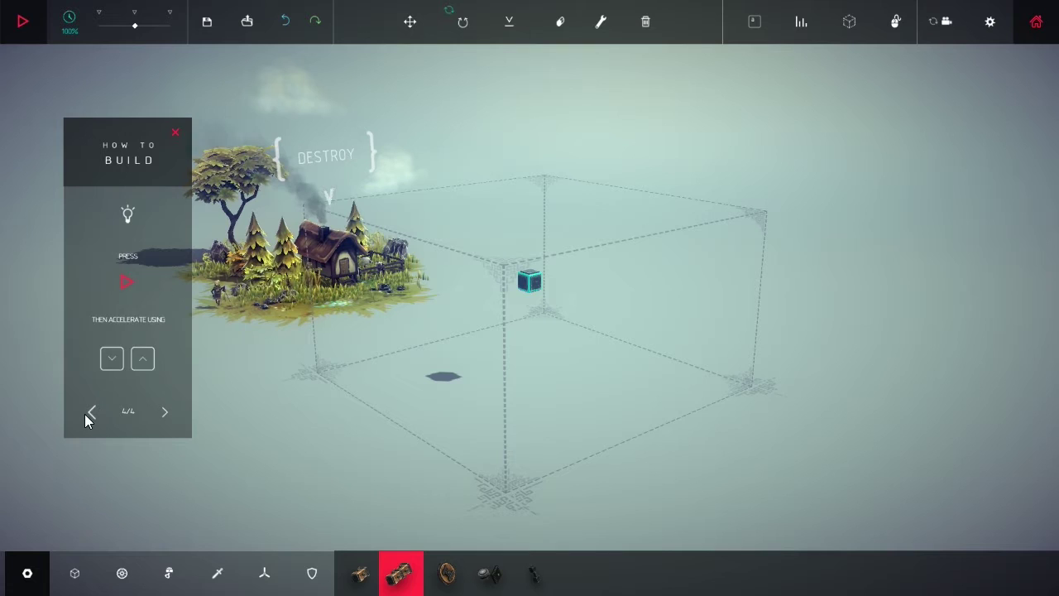
{"action": "left_click", "coordinate": [91, 412]}
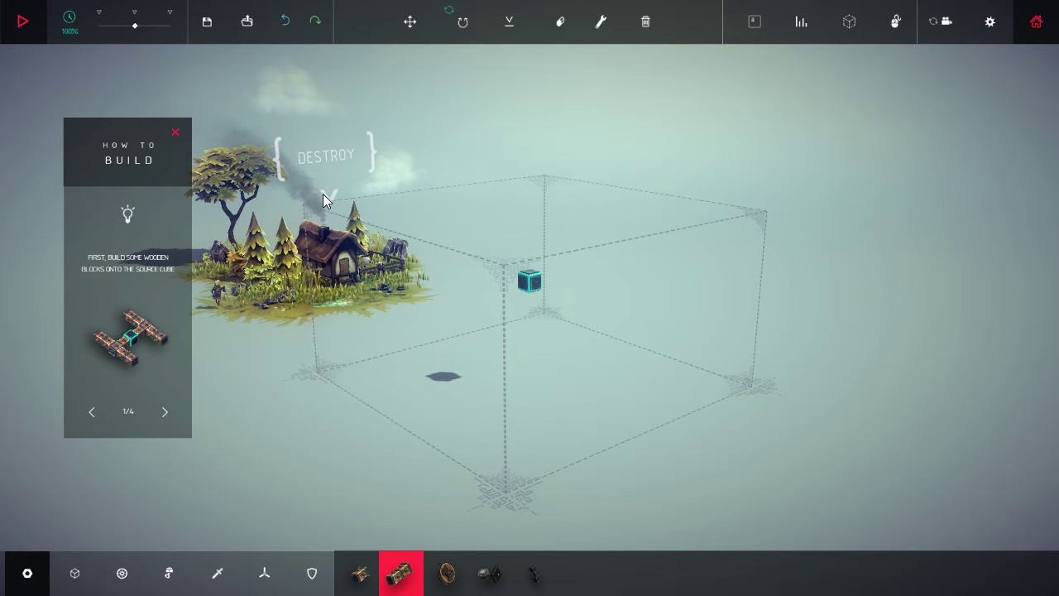
Restore a few earlier blocks with undo and redo, and remove a trial left-side block.
{"action": "key", "text": "ctrl+z"}
{"action": "key", "text": "ctrl+y"}
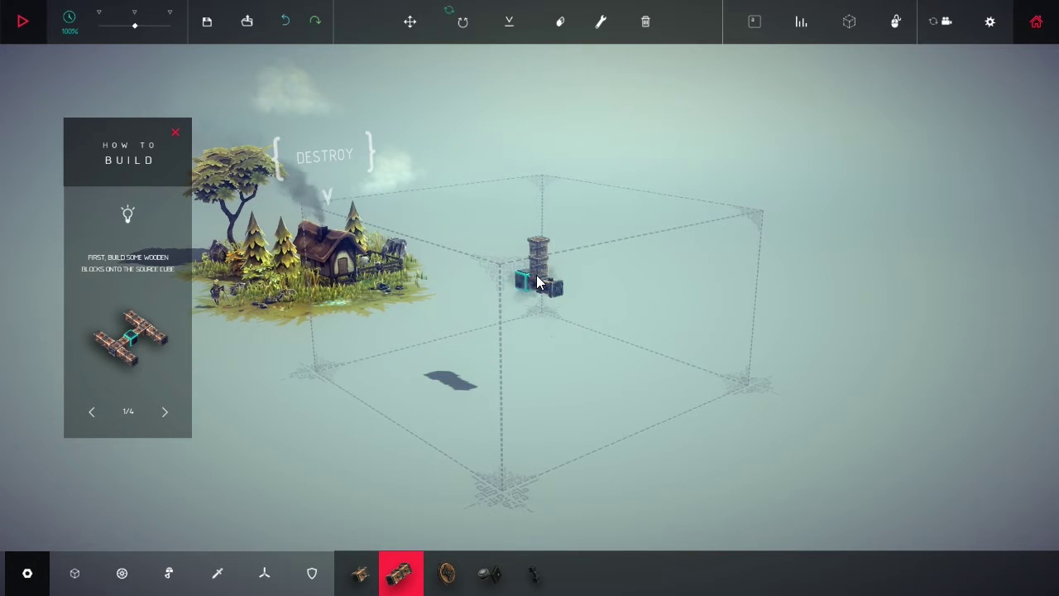
{"action": "key", "text": "ctrl+y"}
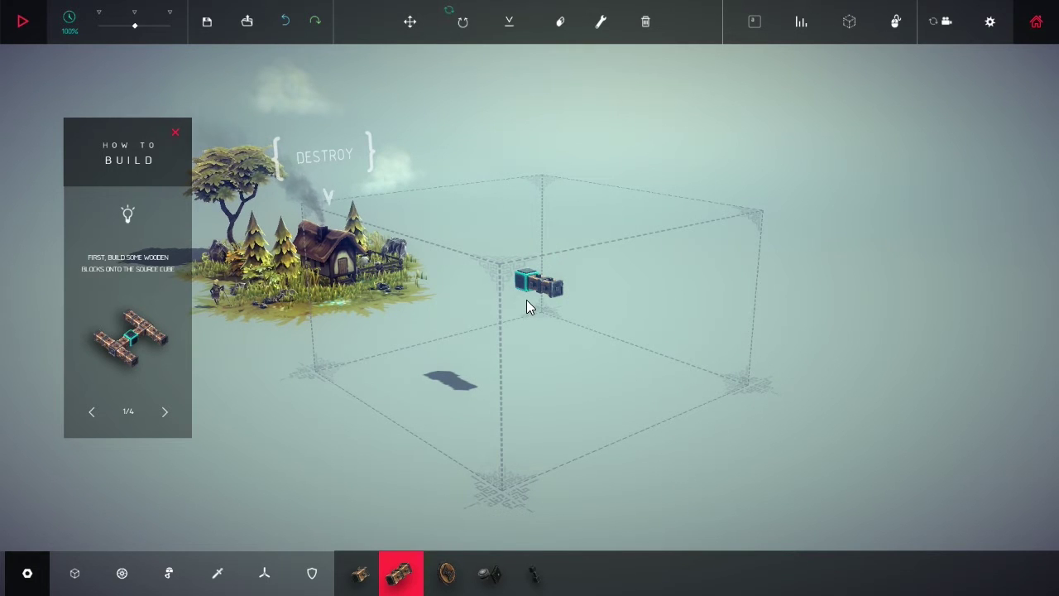
{"action": "left_click", "coordinate": [521, 285]}
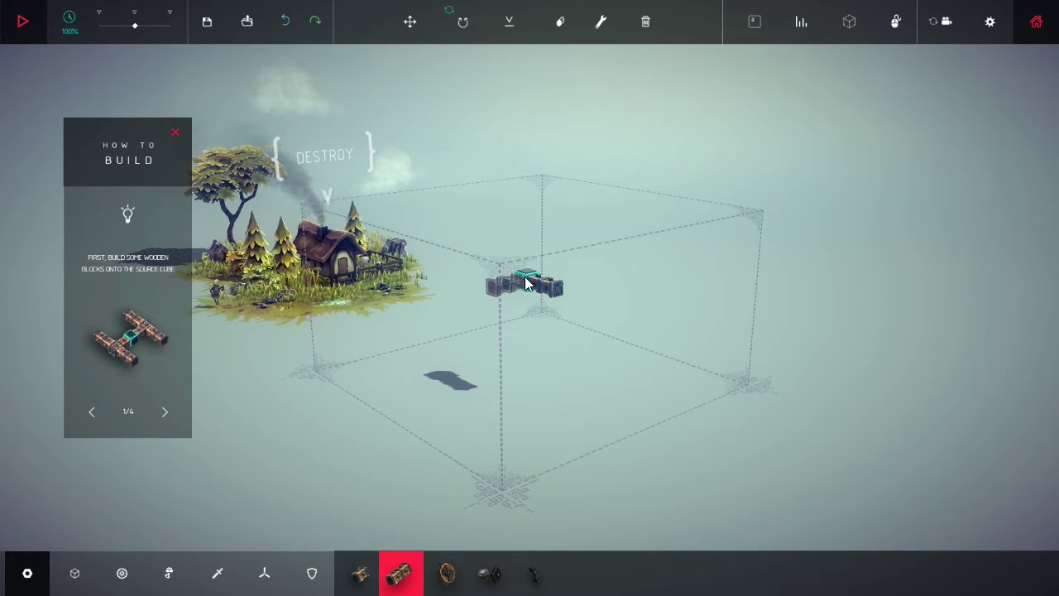
{"action": "key", "text": "ctrl+z"}
Extend a row of wooden blocks out from the source cube.
{"action": "left_click", "coordinate": [553, 291]}
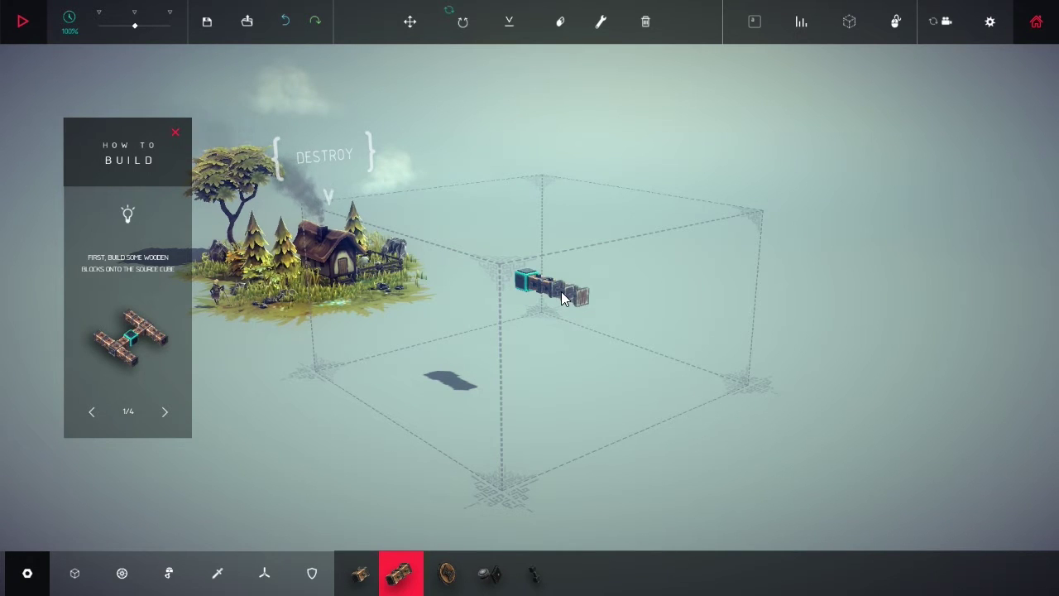
{"action": "key", "text": "ctrl+z"}
{"action": "left_click", "coordinate": [548, 295]}
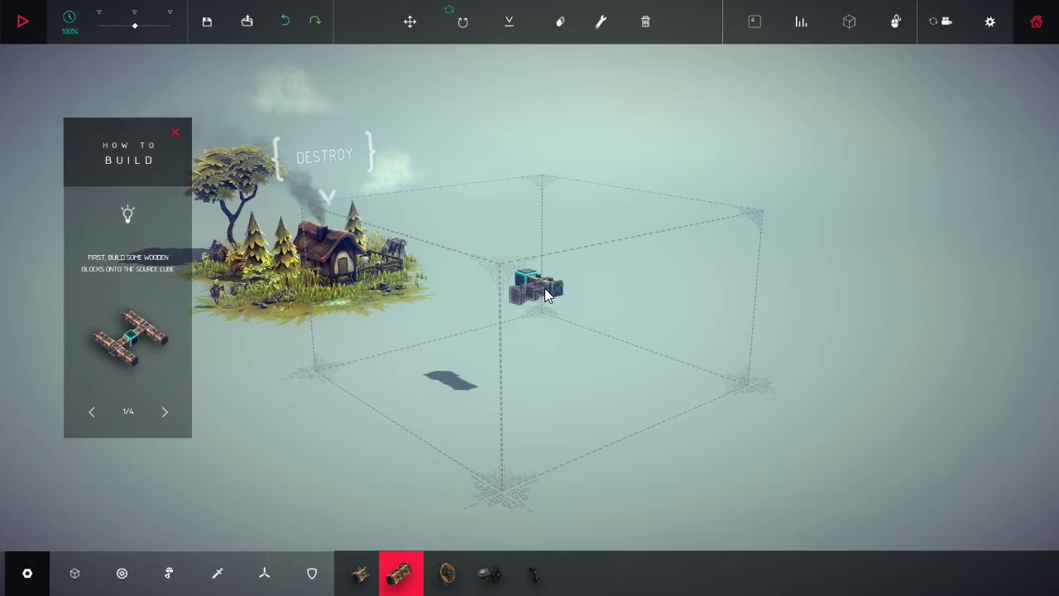
{"action": "left_click_drag", "start_coordinate": [548, 294], "coordinate": [507, 300]}
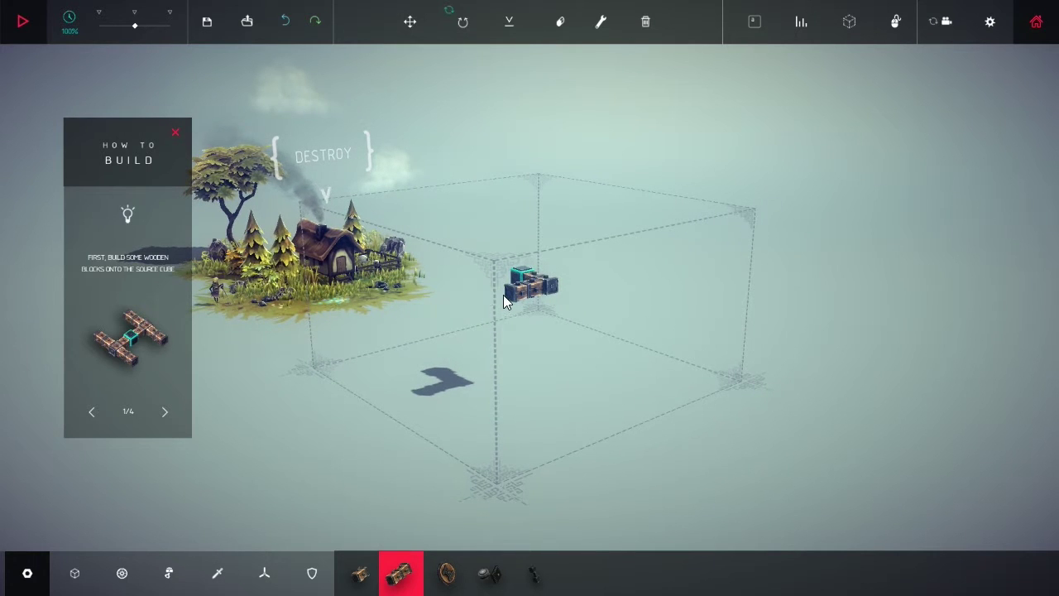
{"action": "left_click", "coordinate": [503, 295]}
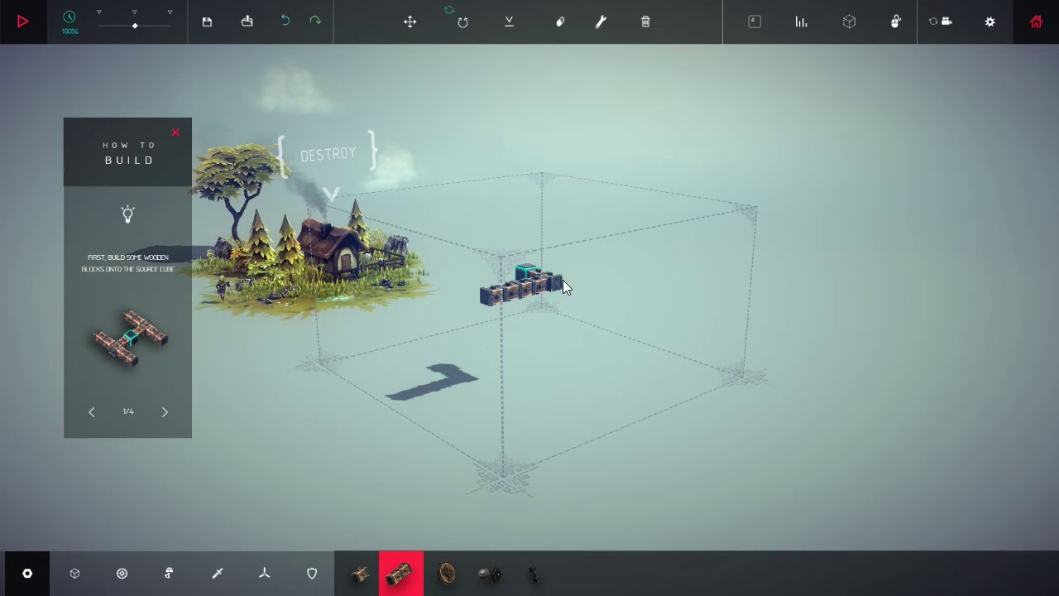
From a top view, extend a wooden column downward, then undo its bottom blocks.
{"action": "mouse_move", "coordinate": [647, 289]}
{"action": "left_mouse_down"}
{"action": "mouse_move", "coordinate": [429, 336]}
{"action": "mouse_move", "coordinate": [456, 417]}
{"action": "left_mouse_up"}
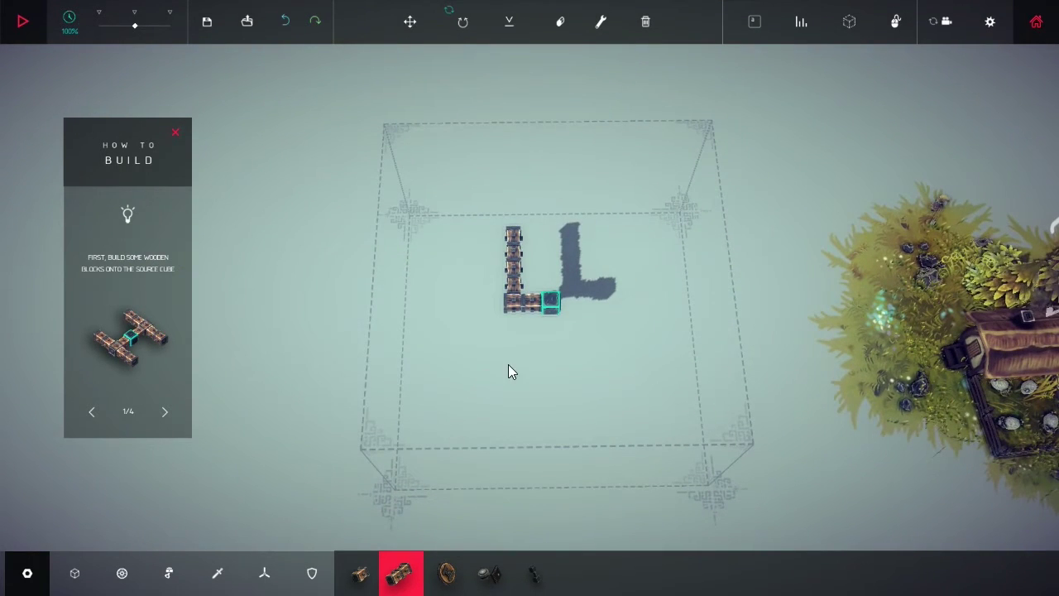
{"action": "left_click", "coordinate": [513, 312]}
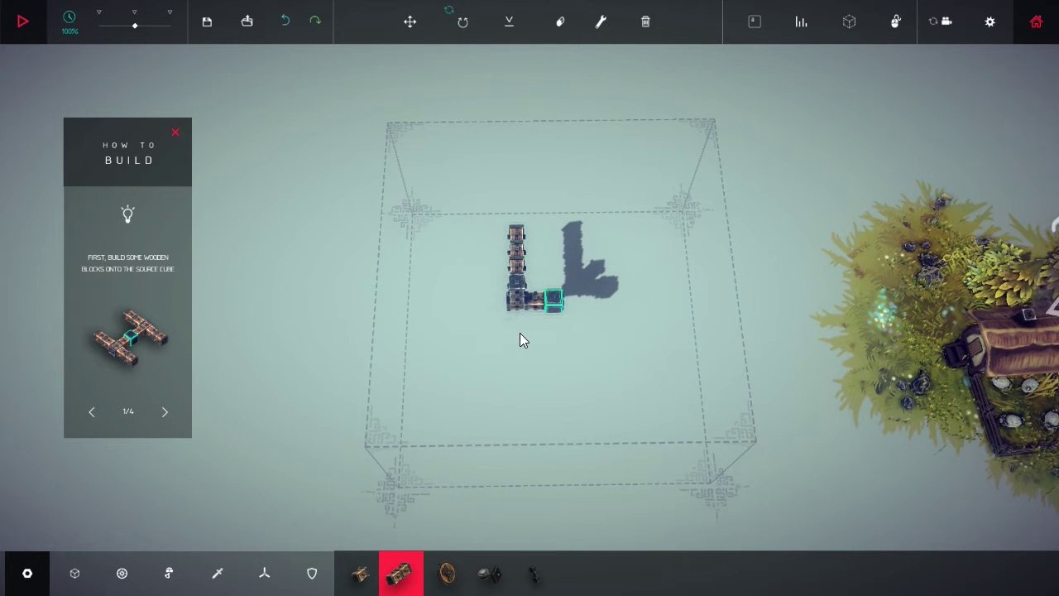
{"action": "left_click", "coordinate": [516, 331]}
{"action": "key", "text": "ctrl+z"}
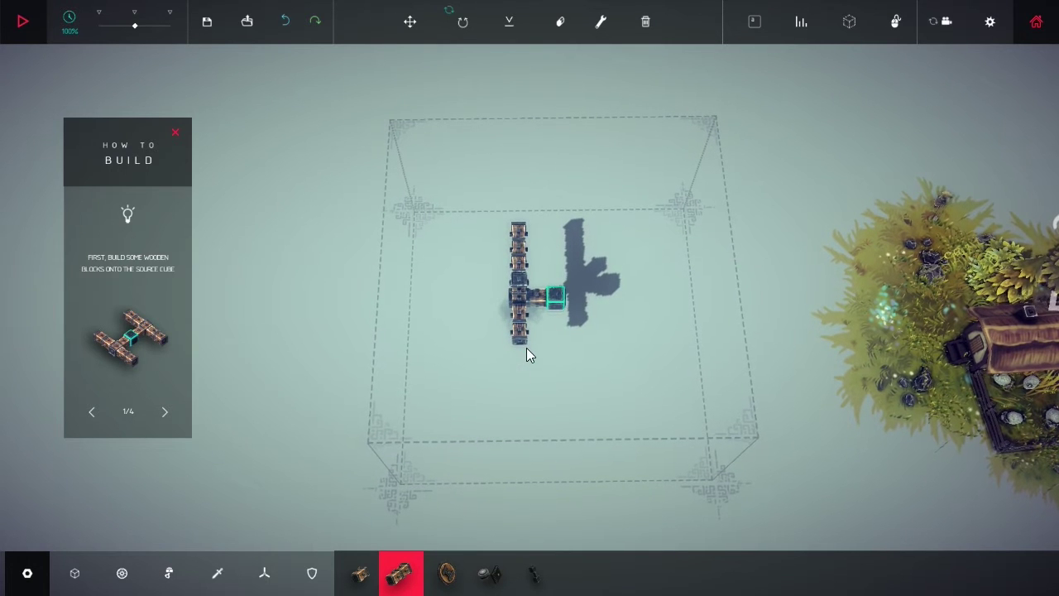
Add wooden blocks below the source cube and on the right and left arms.
{"action": "left_click_drag", "start_coordinate": [566, 323], "coordinate": [493, 205]}
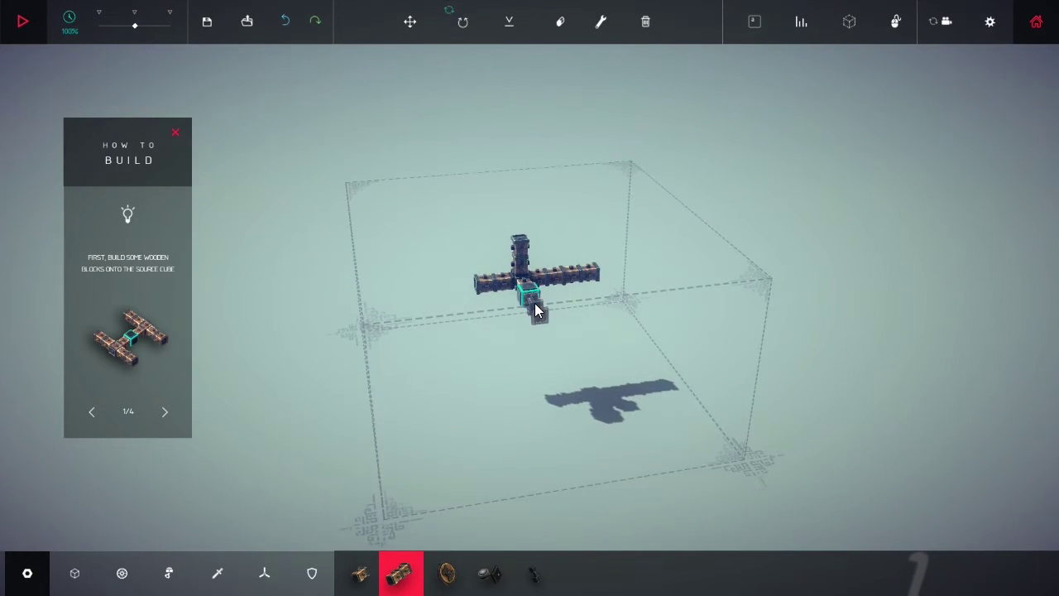
{"action": "left_click", "coordinate": [537, 310]}
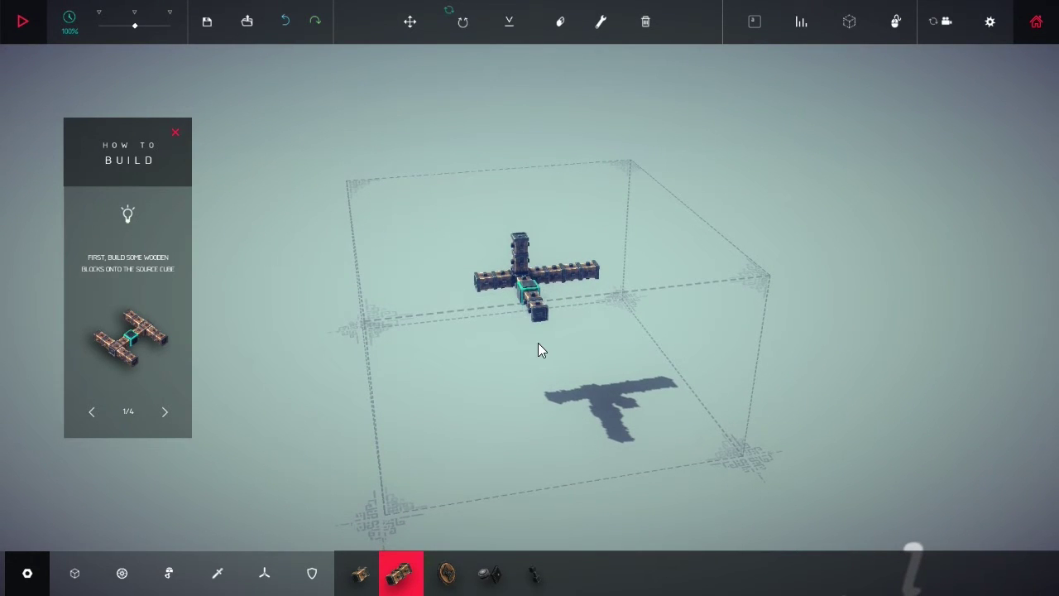
{"action": "mouse_move", "coordinate": [595, 327]}
{"action": "left_mouse_down"}
{"action": "mouse_move", "coordinate": [559, 362]}
{"action": "mouse_move", "coordinate": [571, 452]}
{"action": "left_mouse_up"}
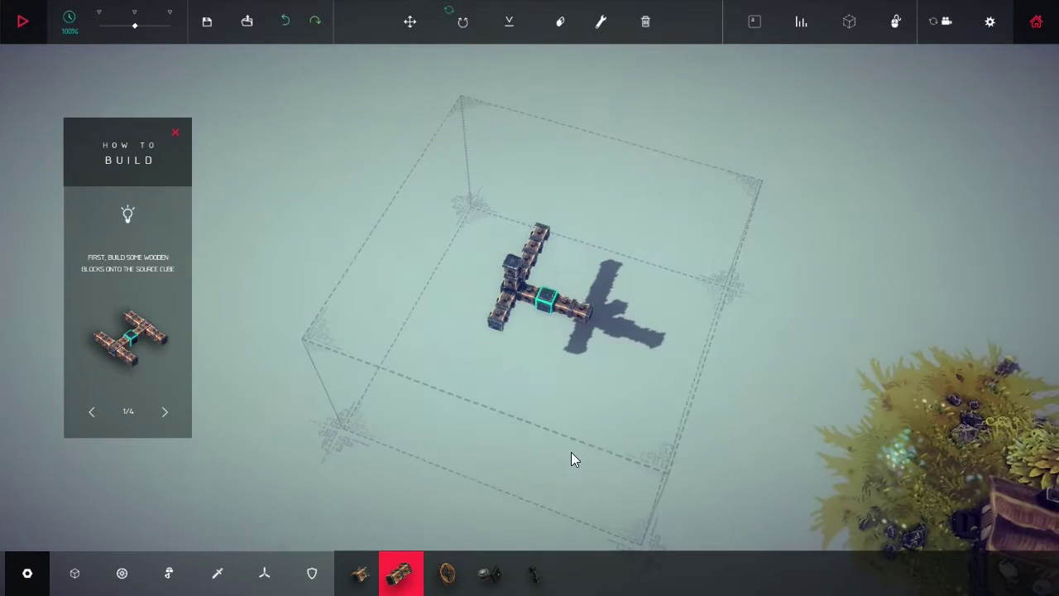
{"action": "left_click", "coordinate": [577, 324]}
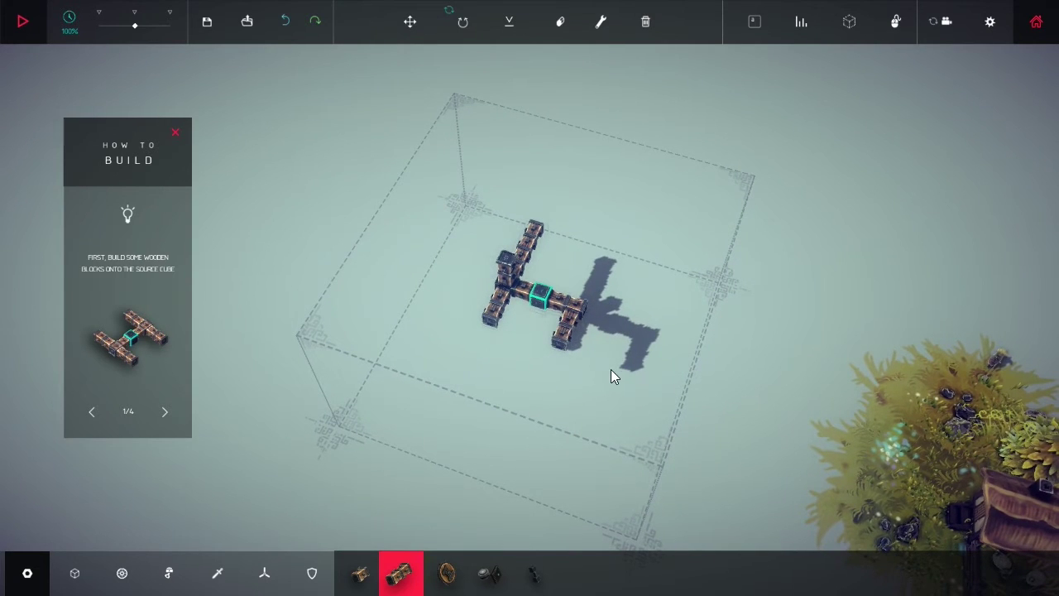
{"action": "mouse_move", "coordinate": [611, 369]}
{"action": "left_mouse_down"}
{"action": "mouse_move", "coordinate": [380, 385]}
{"action": "mouse_move", "coordinate": [397, 314]}
{"action": "left_mouse_up"}
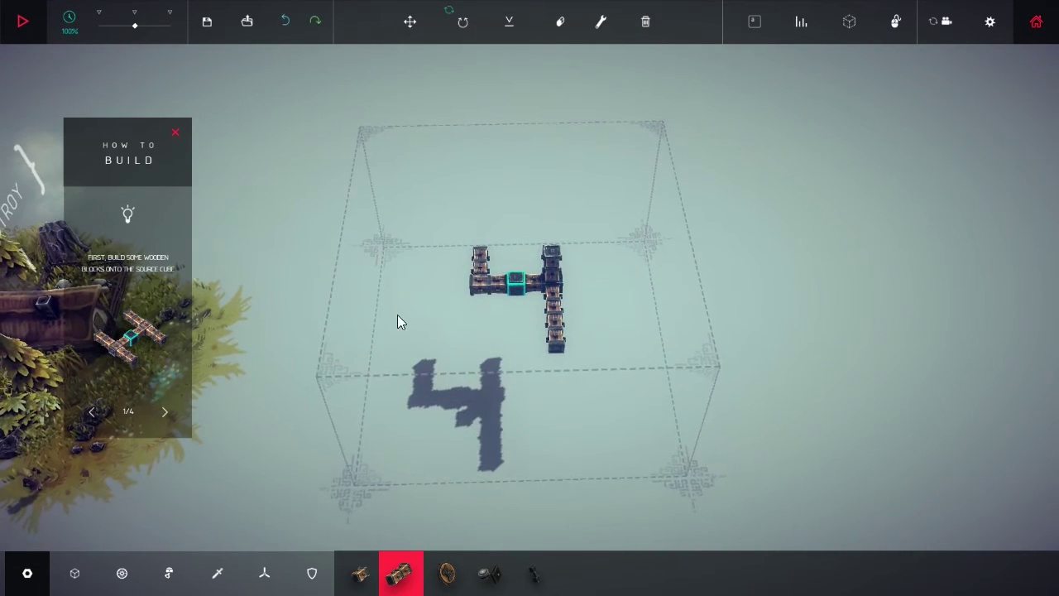
{"action": "left_click", "coordinate": [487, 290]}
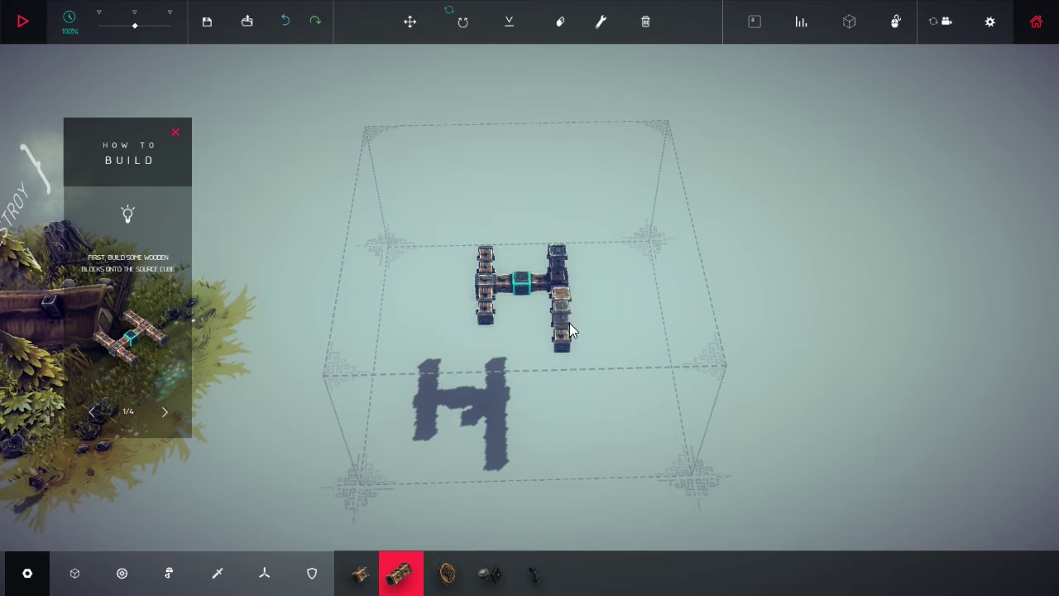
Complete the H frame's left leg and stack a block on the central column.
{"action": "left_click_drag", "start_coordinate": [569, 343], "coordinate": [565, 342]}
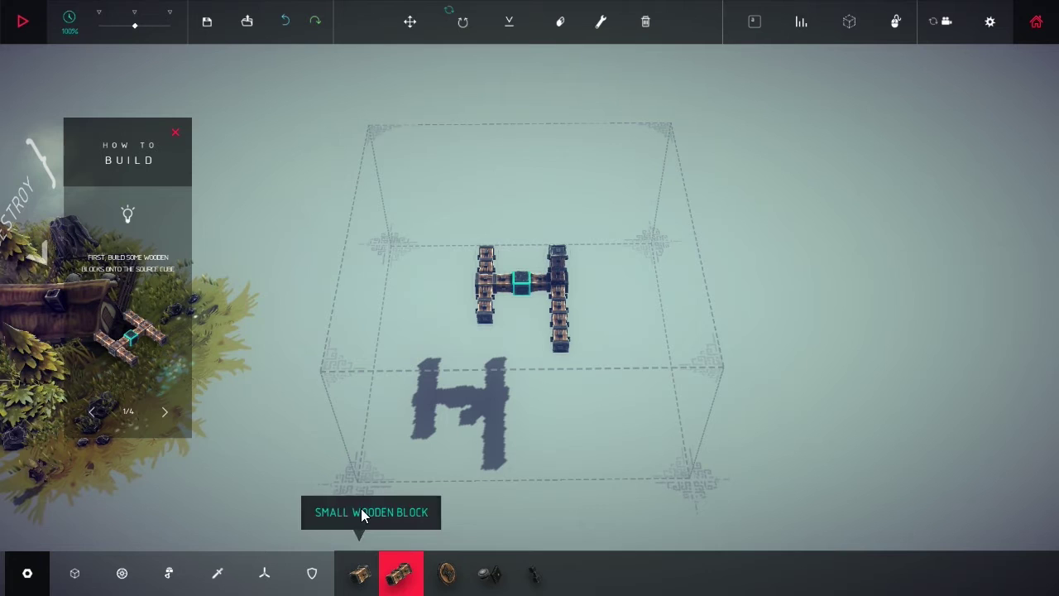
{"action": "left_click", "coordinate": [480, 315]}
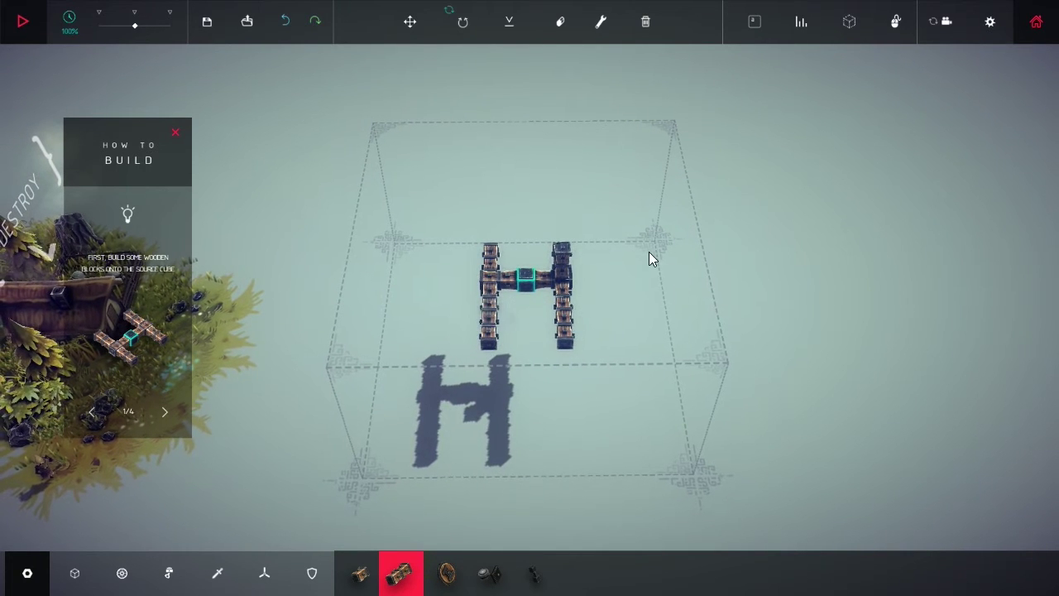
{"action": "left_click_drag", "start_coordinate": [649, 252], "coordinate": [530, 437]}
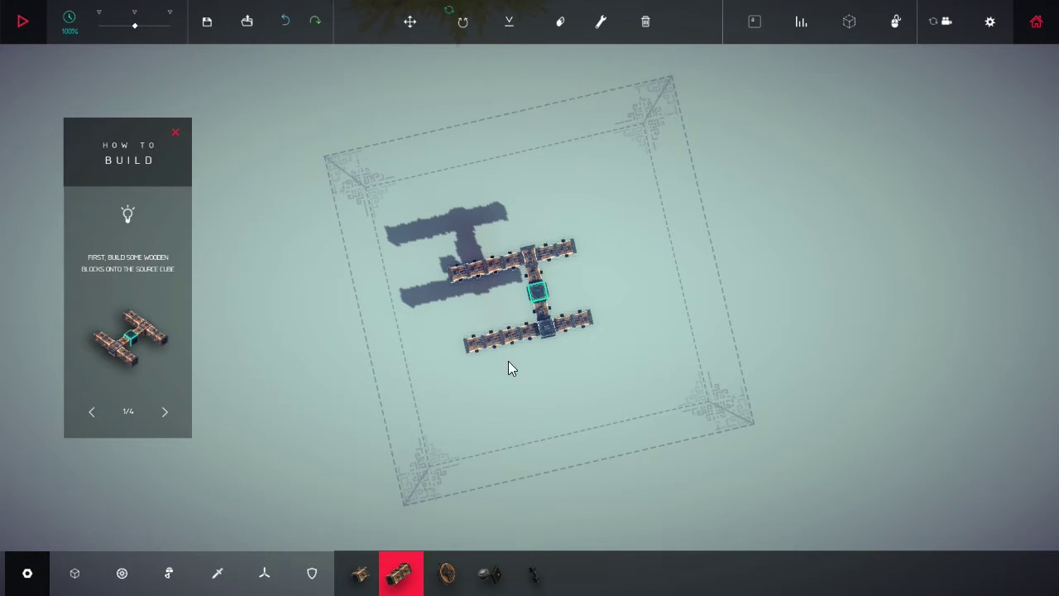
{"action": "left_click", "coordinate": [531, 249]}
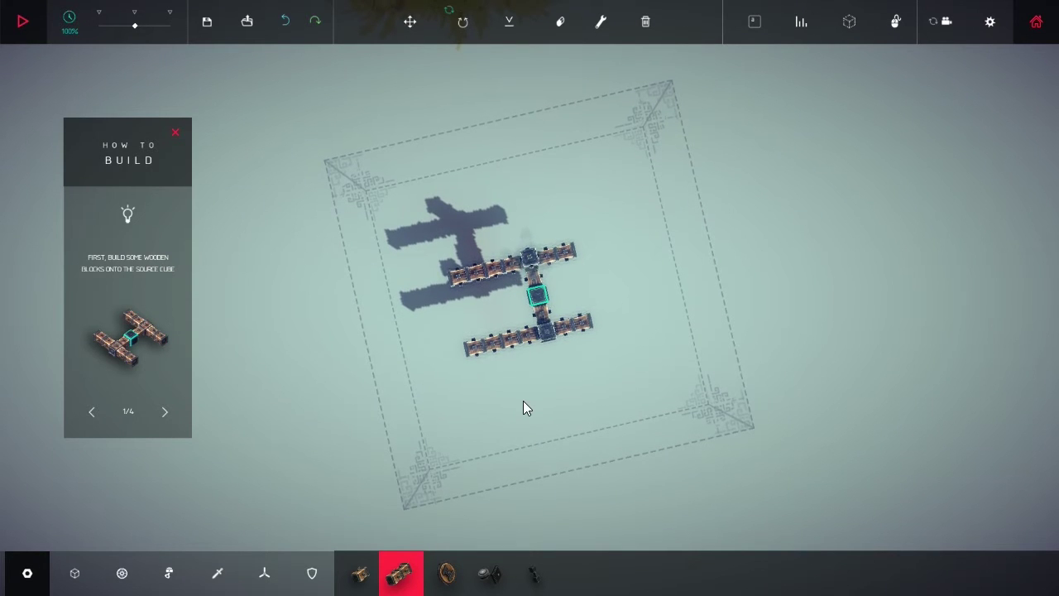
{"action": "left_click_drag", "start_coordinate": [578, 431], "coordinate": [662, 210]}
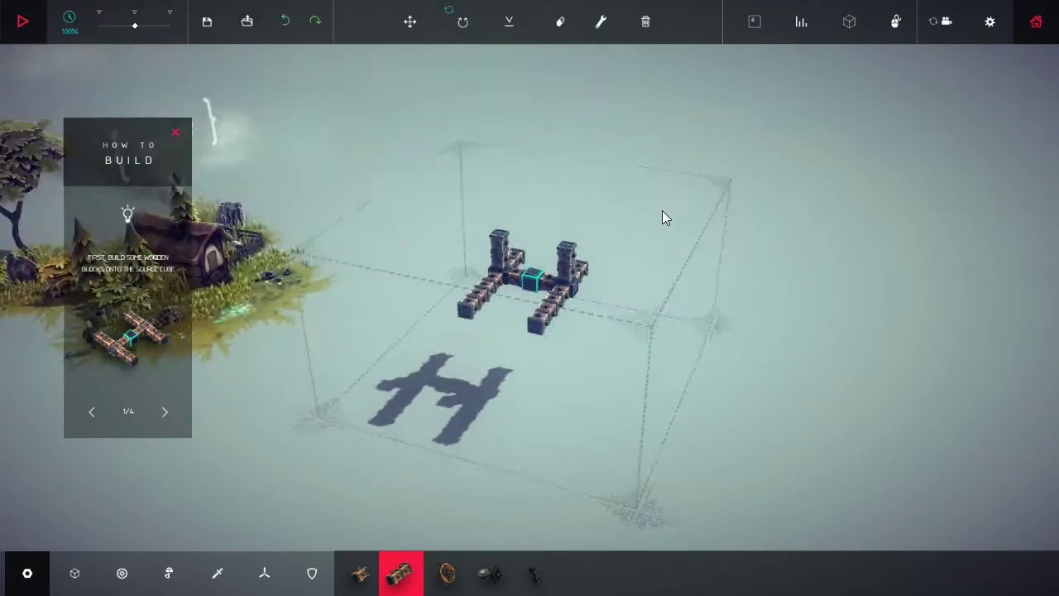
{"action": "mouse_move", "coordinate": [666, 172]}
{"action": "left_mouse_down"}
{"action": "mouse_move", "coordinate": [714, 262]}
{"action": "mouse_move", "coordinate": [703, 338]}
{"action": "mouse_move", "coordinate": [348, 397]}
{"action": "left_mouse_up"}
Advance the tutorial to the wheels tip and select the Motor Wheel part.
{"action": "left_click", "coordinate": [167, 412]}
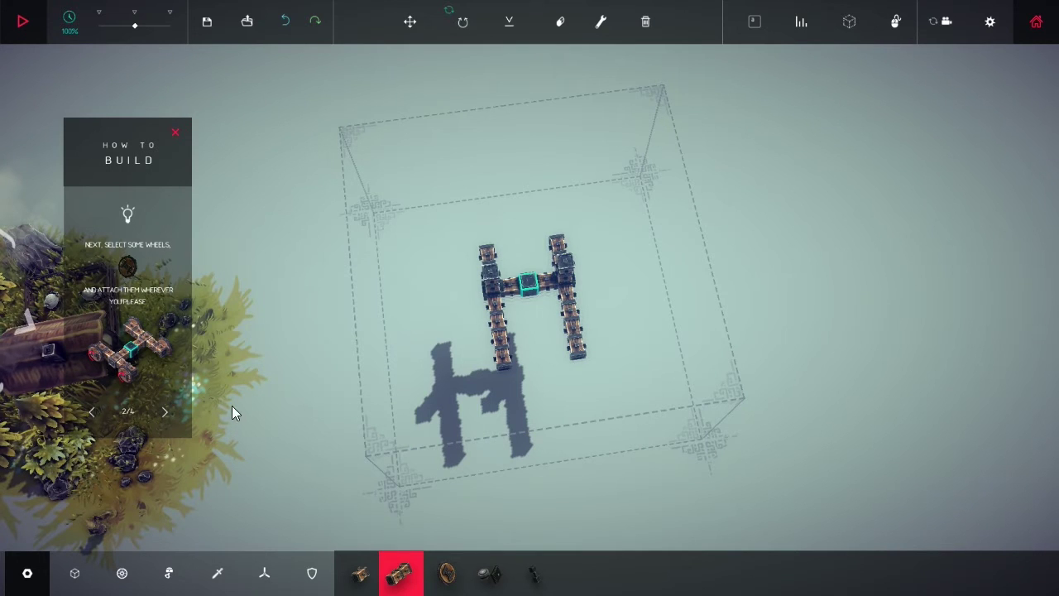
{"action": "left_click", "coordinate": [446, 572]}
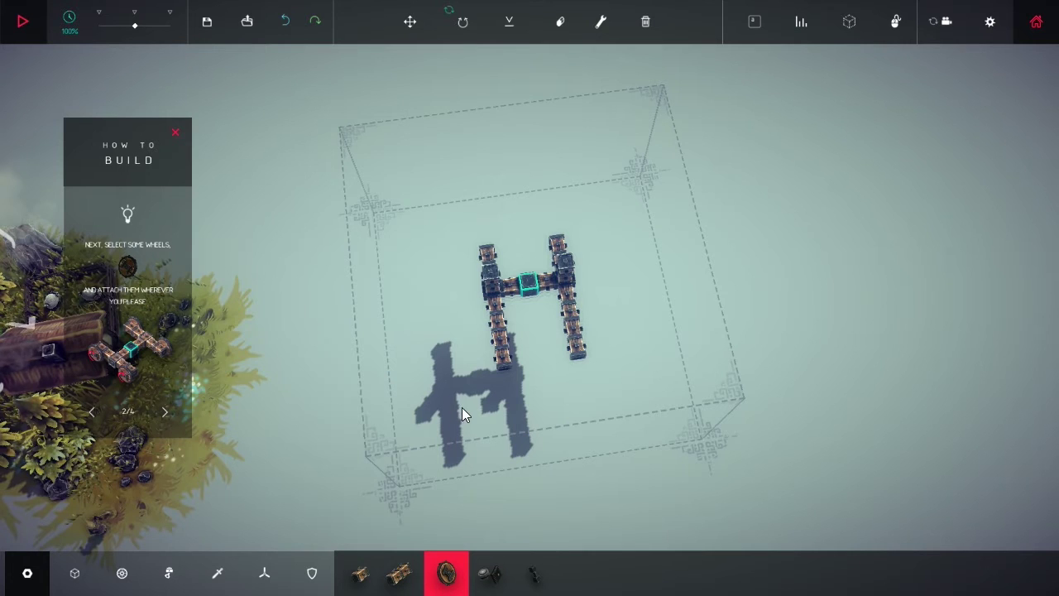
{"action": "left_click_drag", "start_coordinate": [462, 407], "coordinate": [457, 316]}
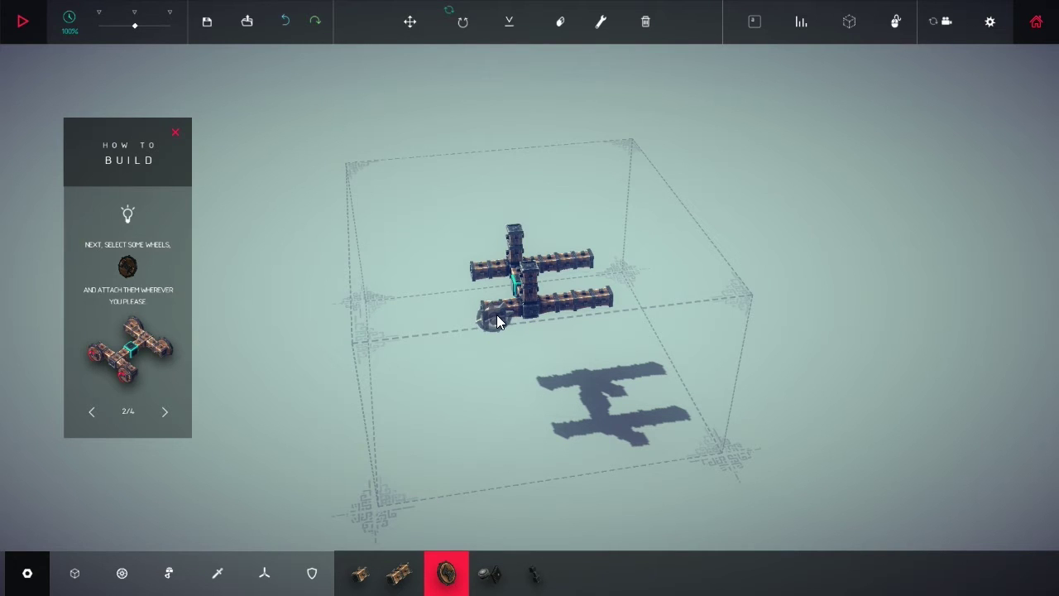
{"action": "mouse_move", "coordinate": [436, 394]}
{"action": "left_mouse_down"}
{"action": "mouse_move", "coordinate": [535, 392]}
{"action": "mouse_move", "coordinate": [486, 447]}
{"action": "left_mouse_up"}
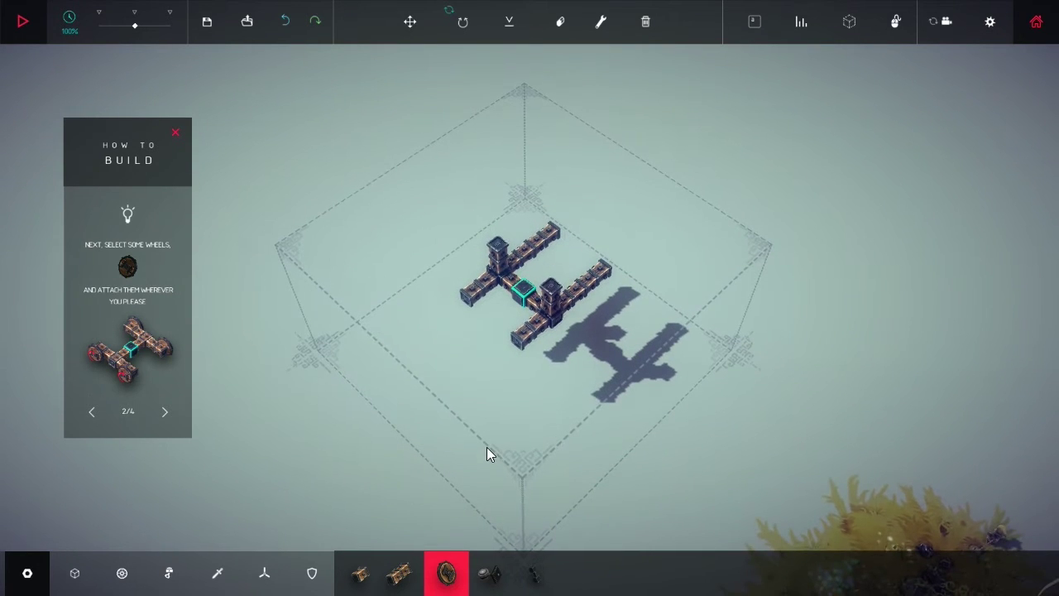
Place four motor wheels on the arm ends, including the left and right arm bottoms.
{"action": "left_click", "coordinate": [520, 343]}
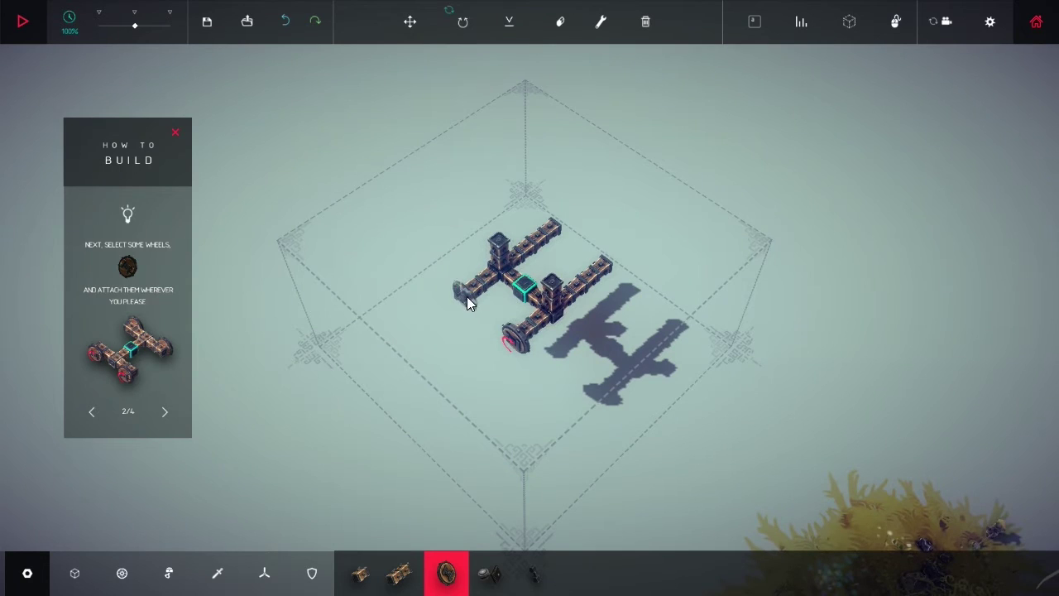
{"action": "left_click", "coordinate": [466, 296]}
{"action": "mouse_move", "coordinate": [668, 315]}
{"action": "left_mouse_down"}
{"action": "mouse_move", "coordinate": [402, 354]}
{"action": "mouse_move", "coordinate": [424, 303]}
{"action": "left_mouse_up"}
{"action": "left_click", "coordinate": [485, 347]}
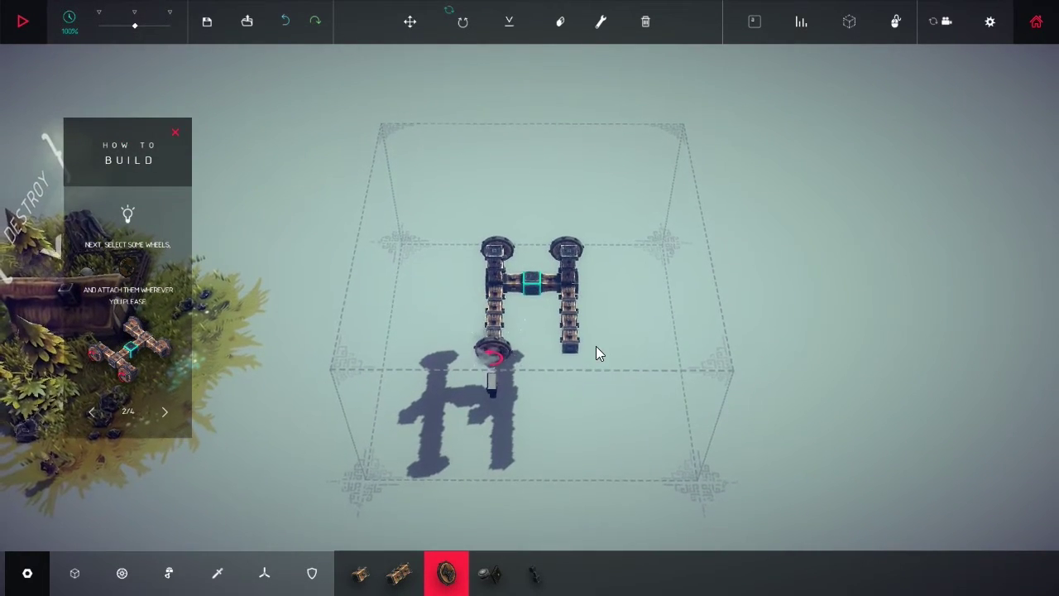
{"action": "left_click", "coordinate": [571, 348]}
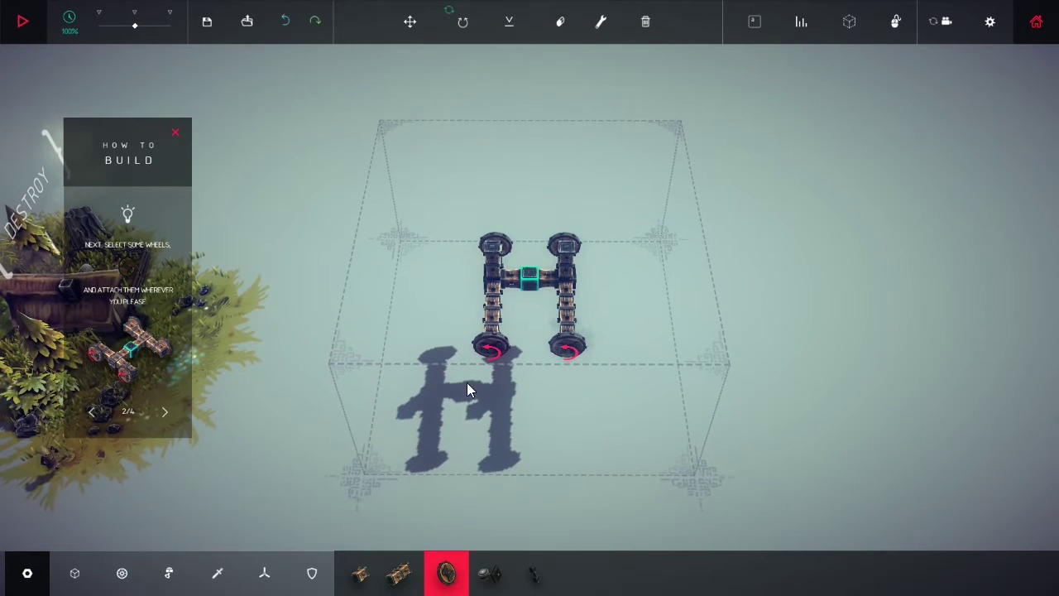
{"action": "left_click_drag", "start_coordinate": [385, 344], "coordinate": [559, 453]}
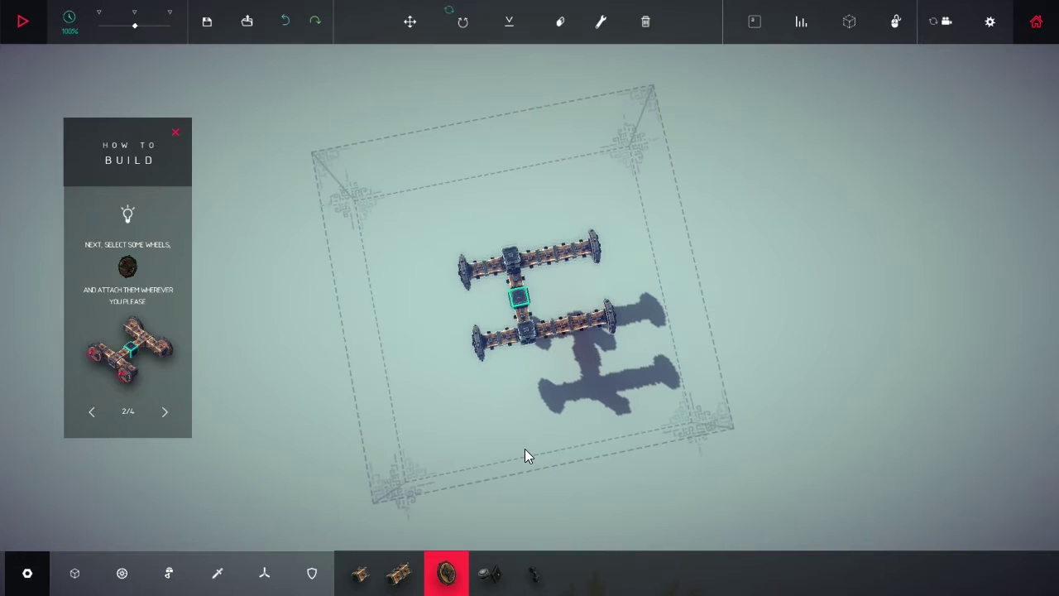
Advance the tutorial, drop the machine onto the ground, and reach the final tip.
{"action": "left_click", "coordinate": [164, 411]}
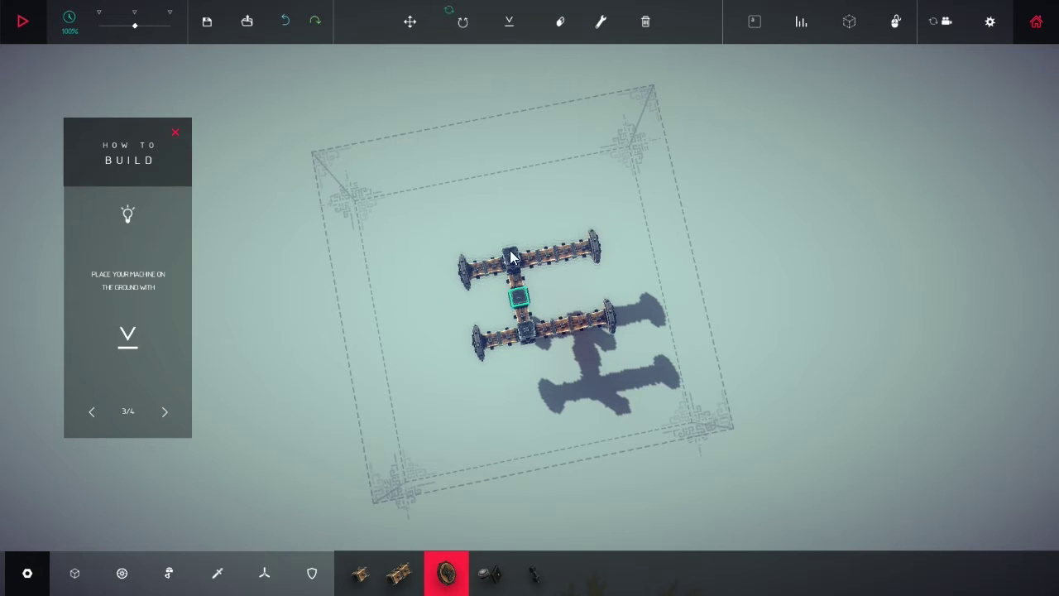
{"action": "left_click", "coordinate": [508, 22]}
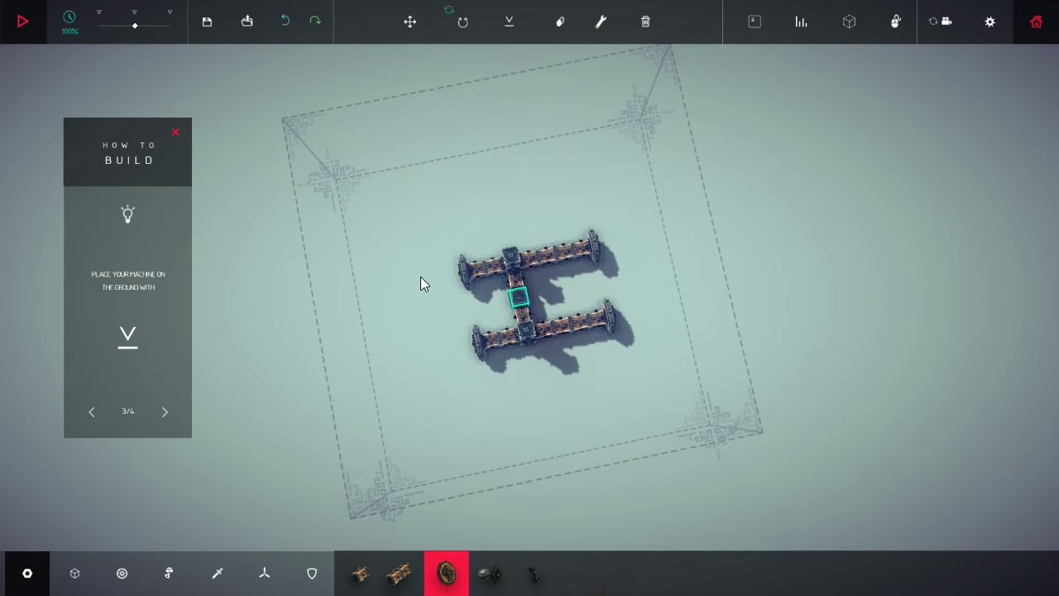
{"action": "left_click", "coordinate": [164, 411]}
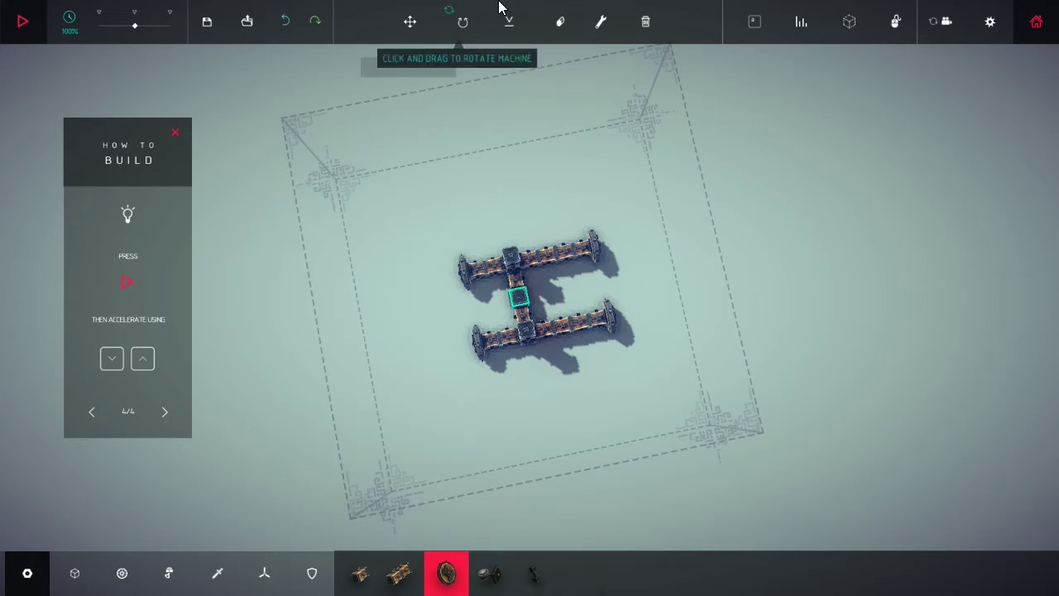
Start the simulation and drive the wheeled machine forward into the house.
{"action": "left_click", "coordinate": [23, 21]}
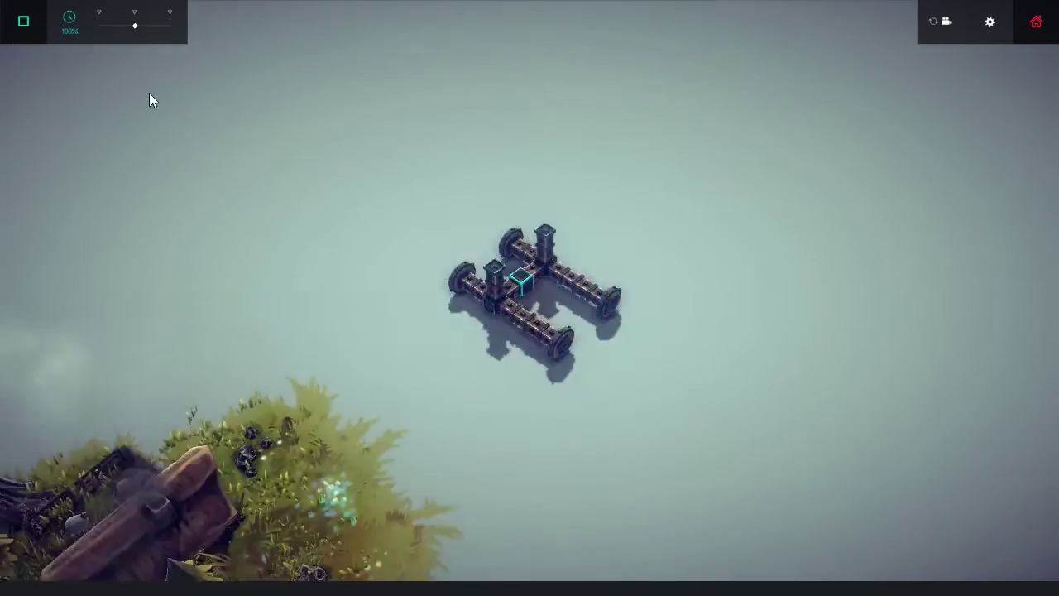
{"action": "left_click_drag", "start_coordinate": [149, 93], "coordinate": [68, 239]}
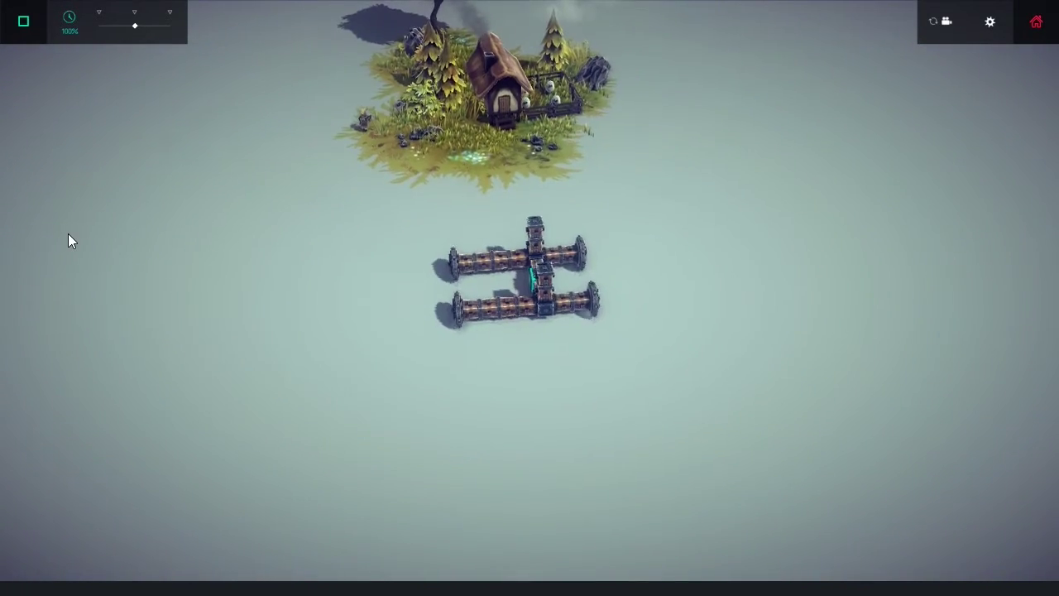
{"action": "key", "text": "space"}
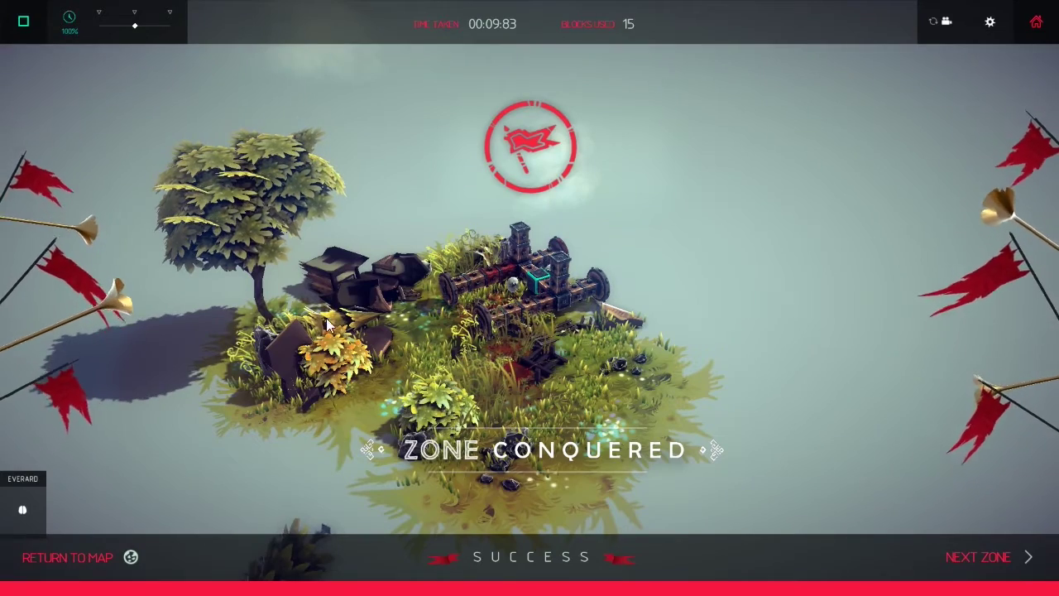
Go to the next zone, then start and stop a test run of the vehicle.
{"action": "left_click", "coordinate": [1002, 558]}
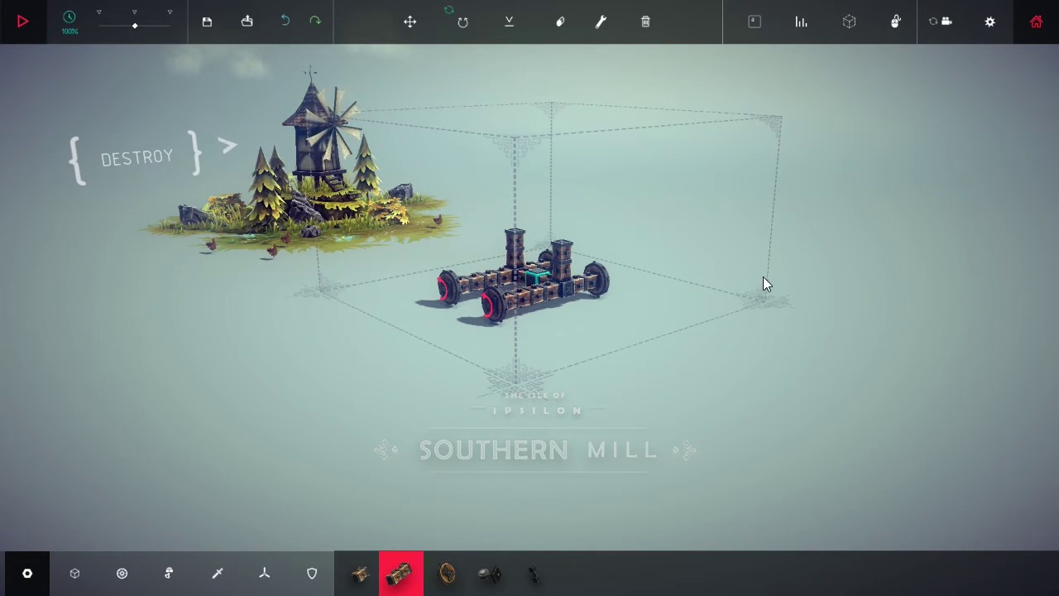
{"action": "left_click_drag", "start_coordinate": [763, 276], "coordinate": [673, 284]}
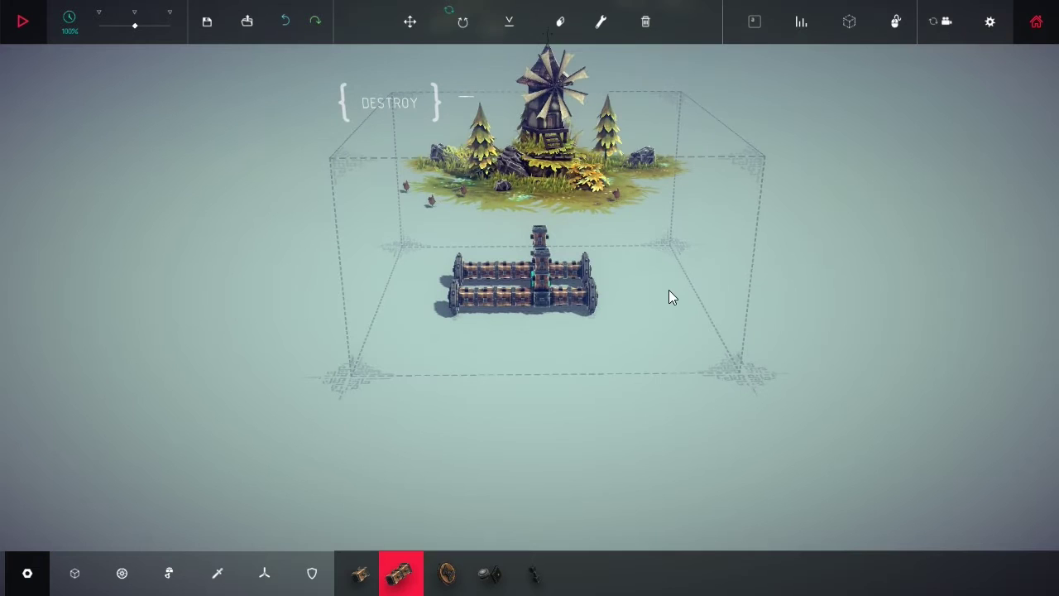
{"action": "left_click", "coordinate": [23, 21]}
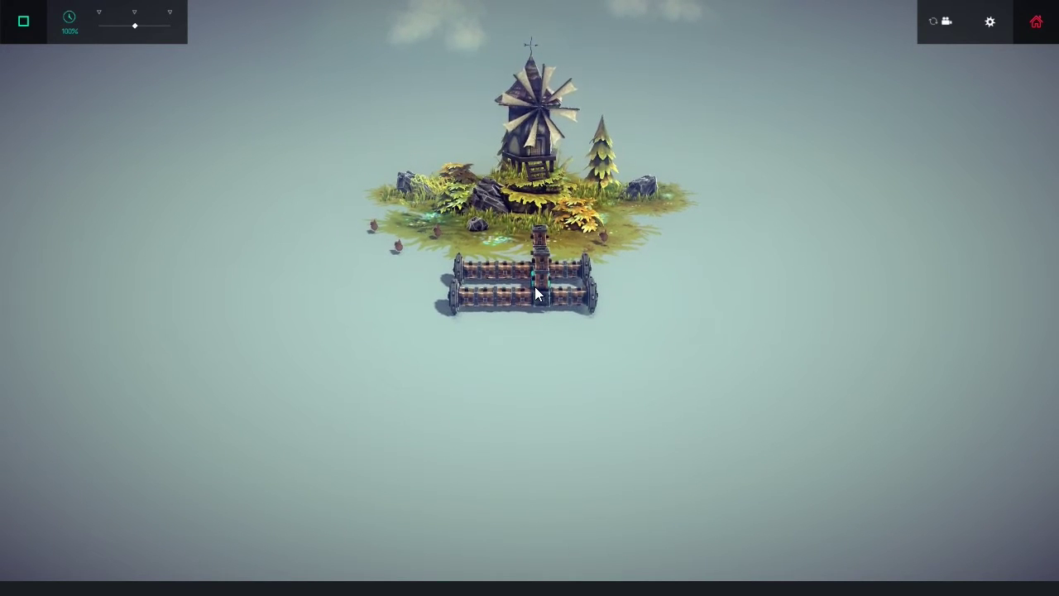
{"action": "left_click", "coordinate": [23, 22]}
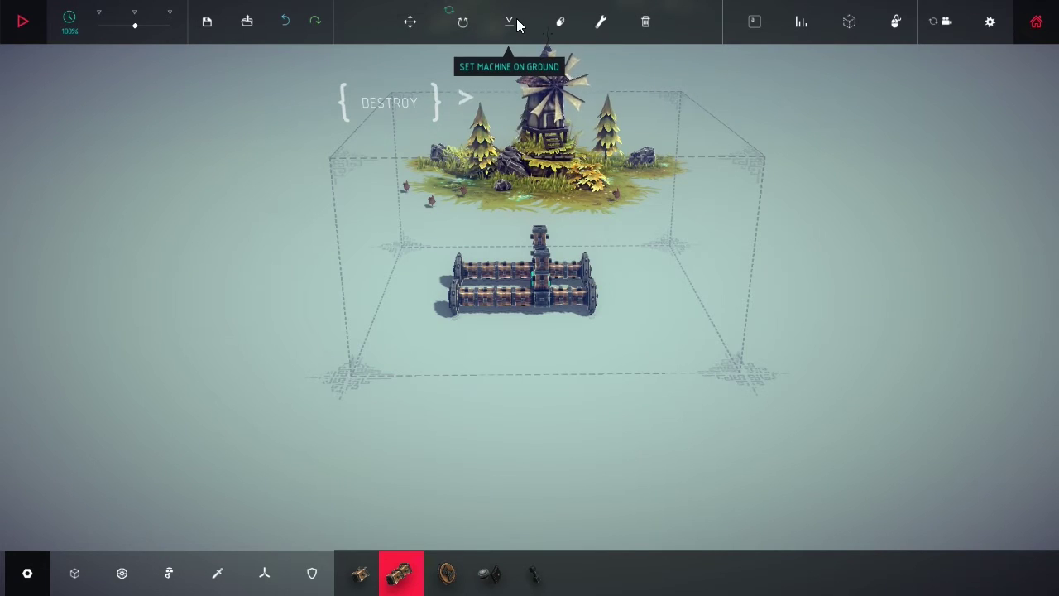
Erase the left-side wheels and blocks and the top tower column.
{"action": "left_click", "coordinate": [559, 22]}
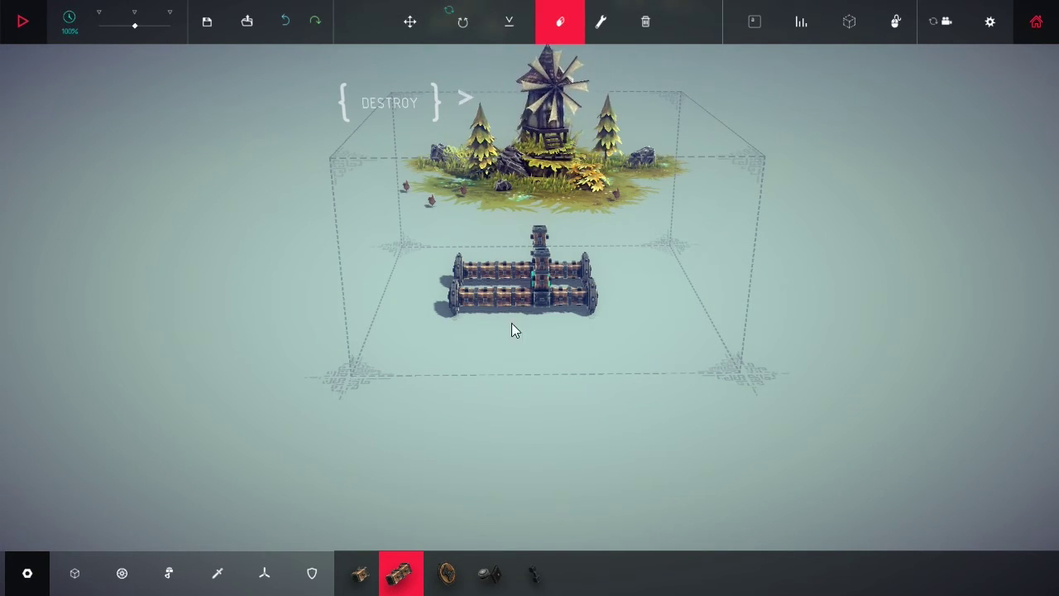
{"action": "left_click", "coordinate": [475, 297]}
{"action": "left_click", "coordinate": [480, 266]}
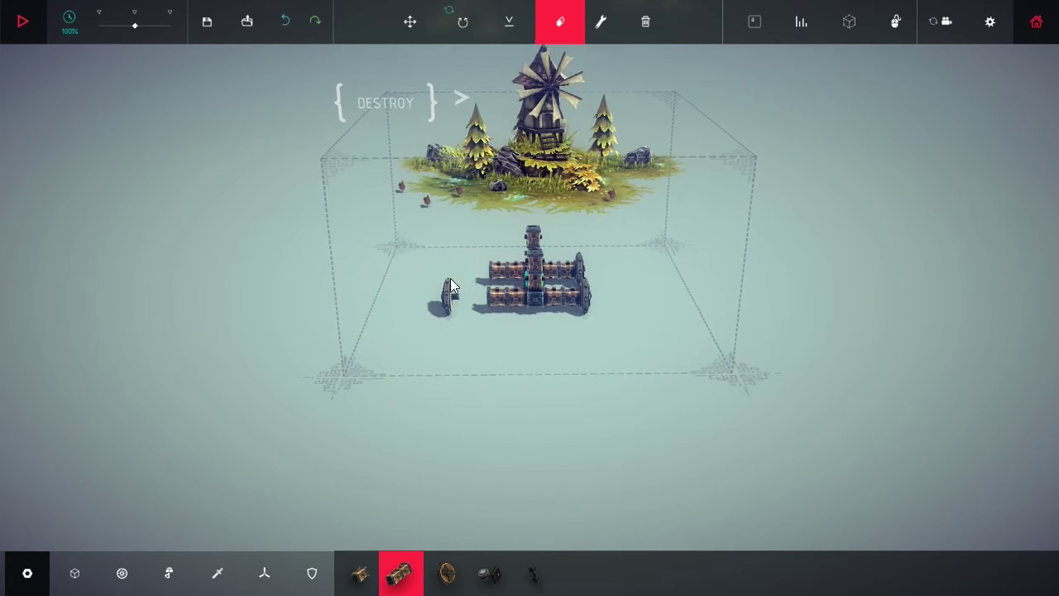
{"action": "left_click", "coordinate": [446, 296]}
{"action": "left_click", "coordinate": [532, 240]}
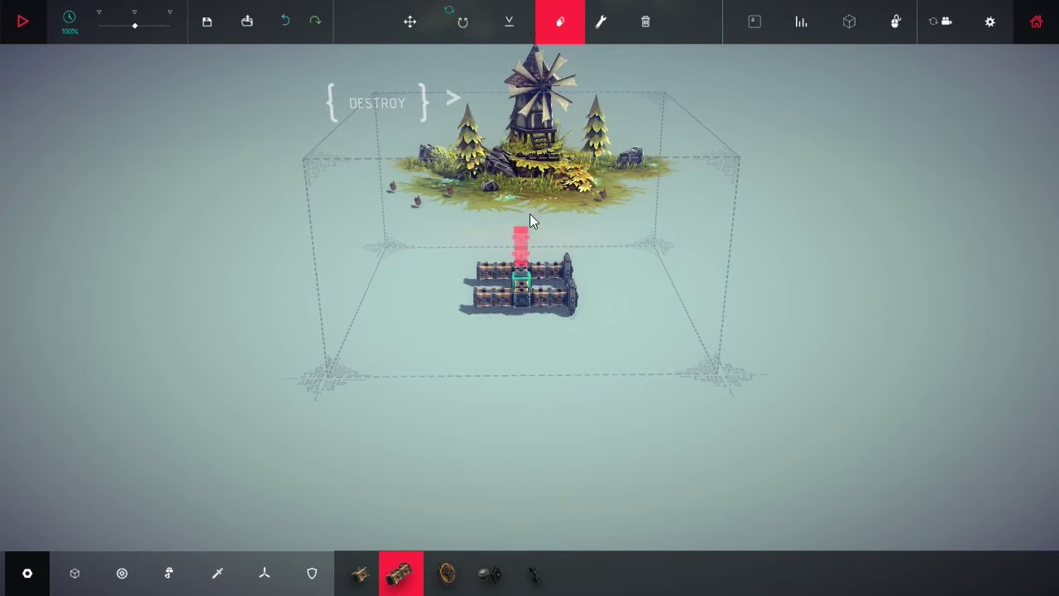
{"action": "left_click", "coordinate": [523, 241]}
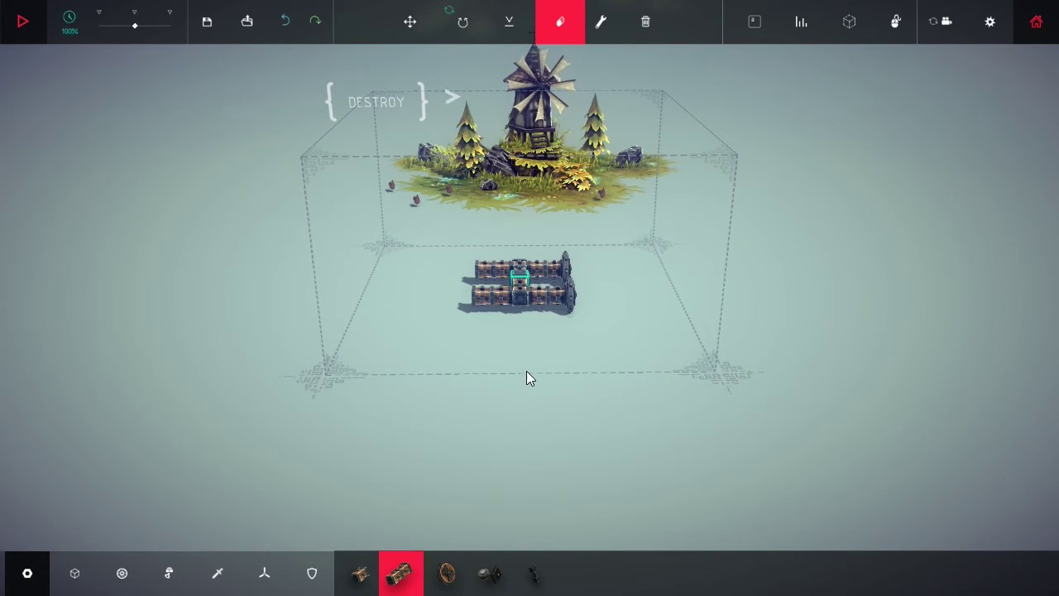
{"action": "mouse_move", "coordinate": [531, 356]}
{"action": "left_mouse_down"}
{"action": "mouse_move", "coordinate": [506, 450]}
{"action": "mouse_move", "coordinate": [546, 289]}
{"action": "mouse_move", "coordinate": [536, 342]}
{"action": "left_mouse_up"}
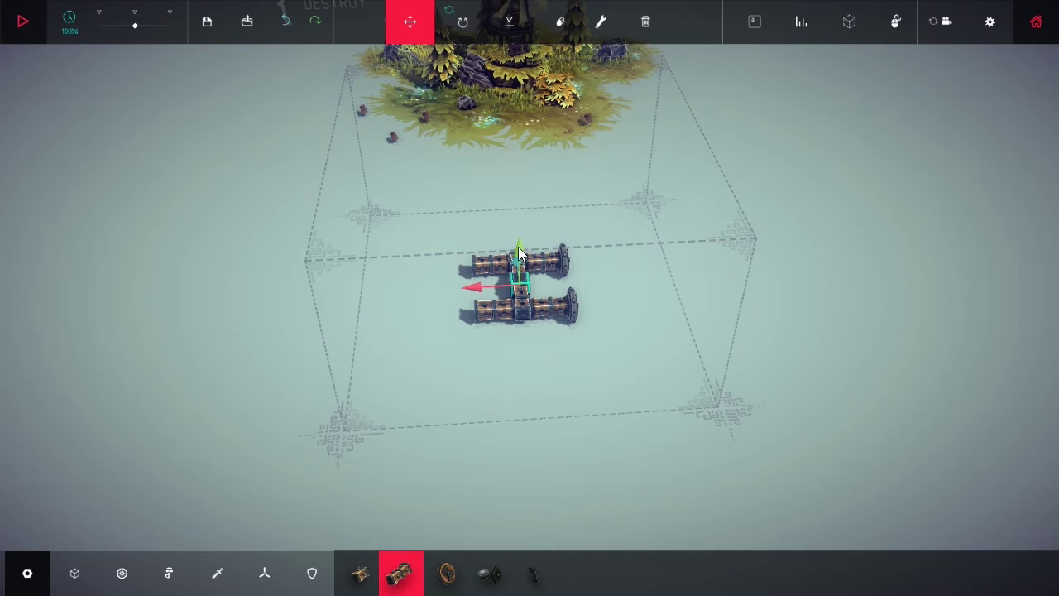
Lift the vehicle off the ground, then view it from the side and from above.
{"action": "left_click_drag", "start_coordinate": [518, 248], "coordinate": [518, 190]}
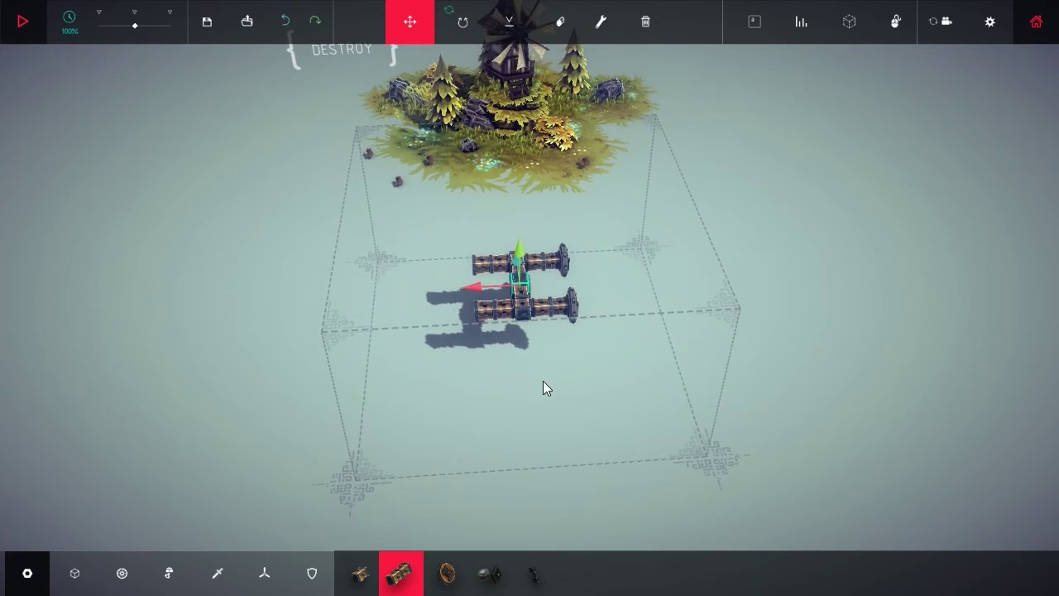
{"action": "mouse_move", "coordinate": [543, 385]}
{"action": "left_mouse_down"}
{"action": "mouse_move", "coordinate": [534, 219]}
{"action": "mouse_move", "coordinate": [539, 287]}
{"action": "left_mouse_up"}
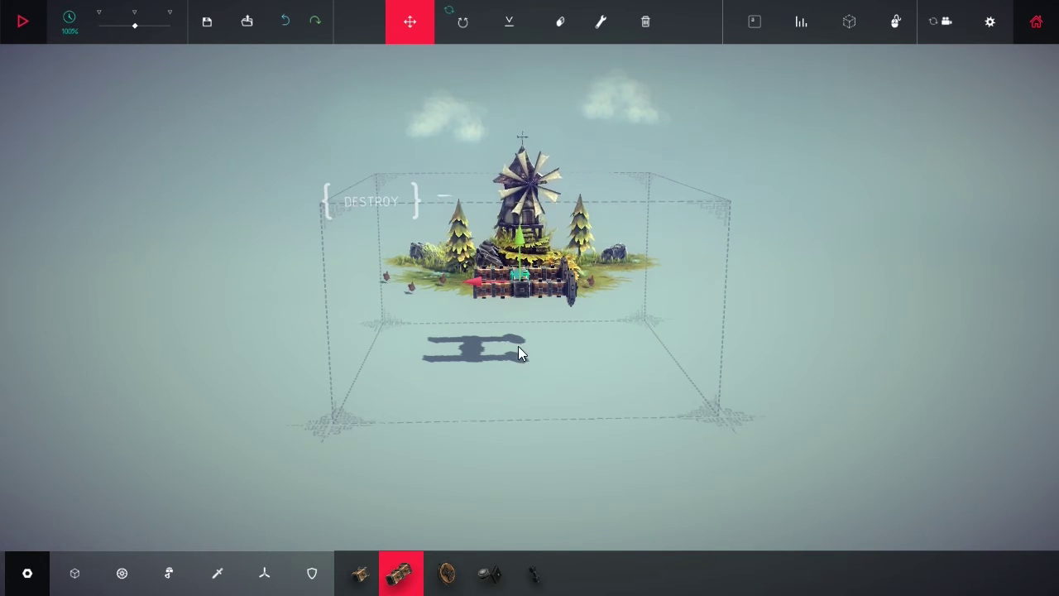
{"action": "left_click_drag", "start_coordinate": [518, 346], "coordinate": [522, 214]}
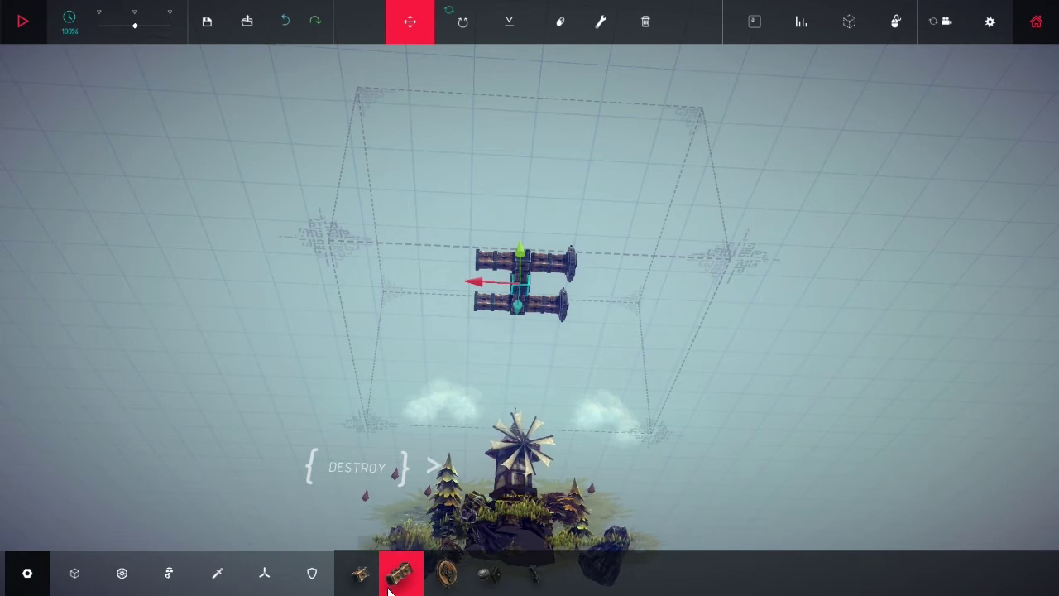
Attach one small wooden block beneath the machine's centre, checking it from below and the side.
{"action": "left_click", "coordinate": [359, 572]}
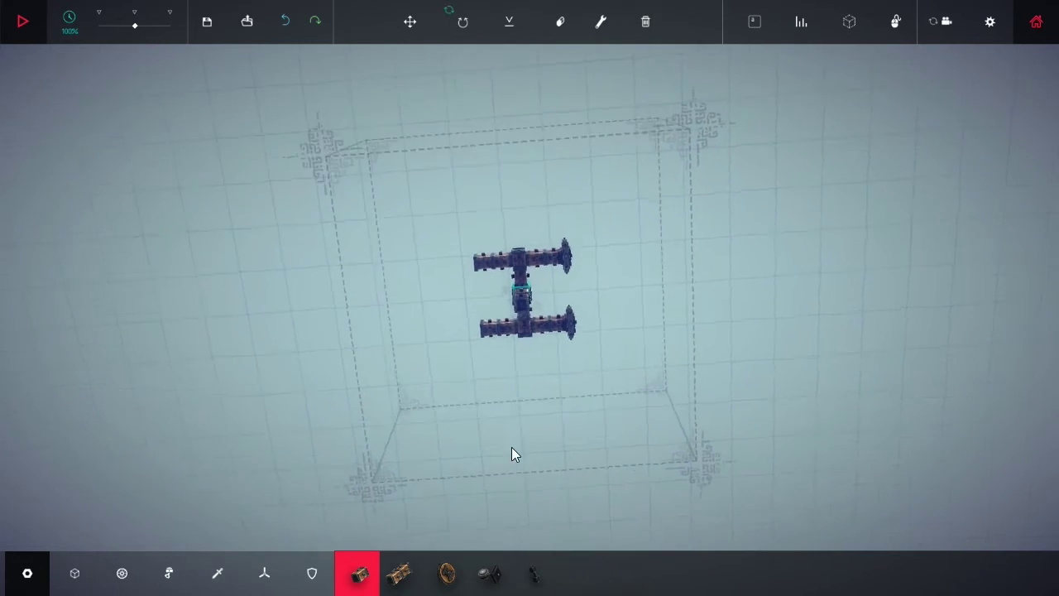
{"action": "left_click_drag", "start_coordinate": [528, 438], "coordinate": [511, 447]}
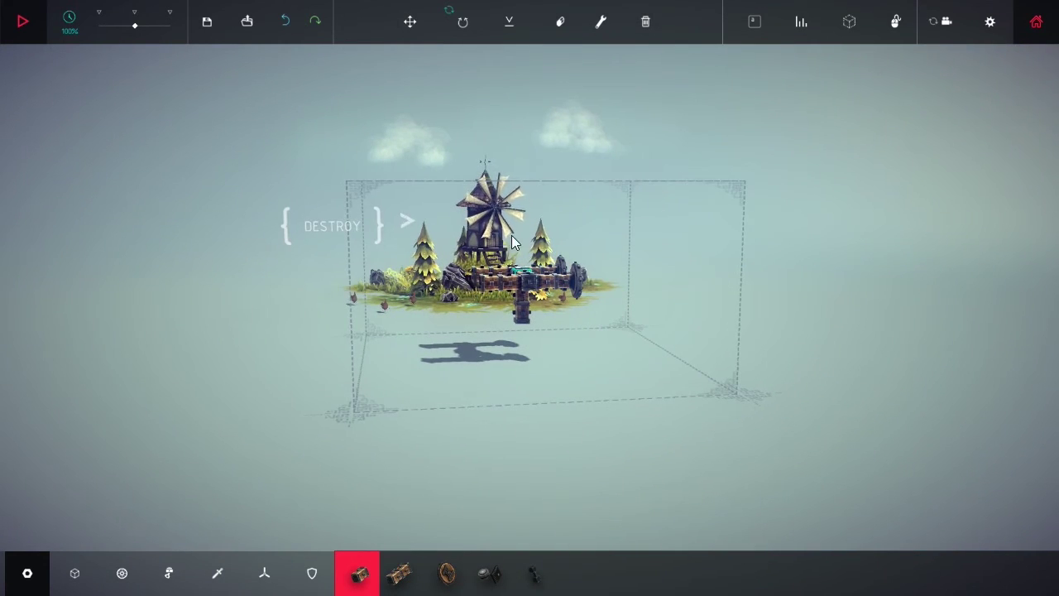
{"action": "left_click", "coordinate": [526, 312]}
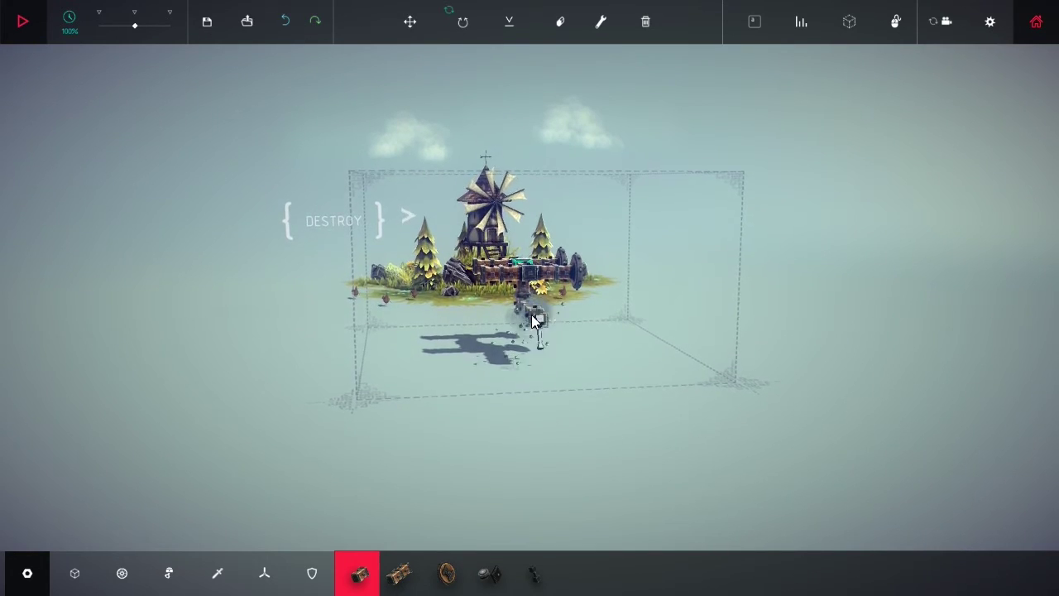
{"action": "mouse_move", "coordinate": [552, 380]}
{"action": "left_mouse_down"}
{"action": "mouse_move", "coordinate": [553, 348]}
{"action": "mouse_move", "coordinate": [553, 481]}
{"action": "left_mouse_up"}
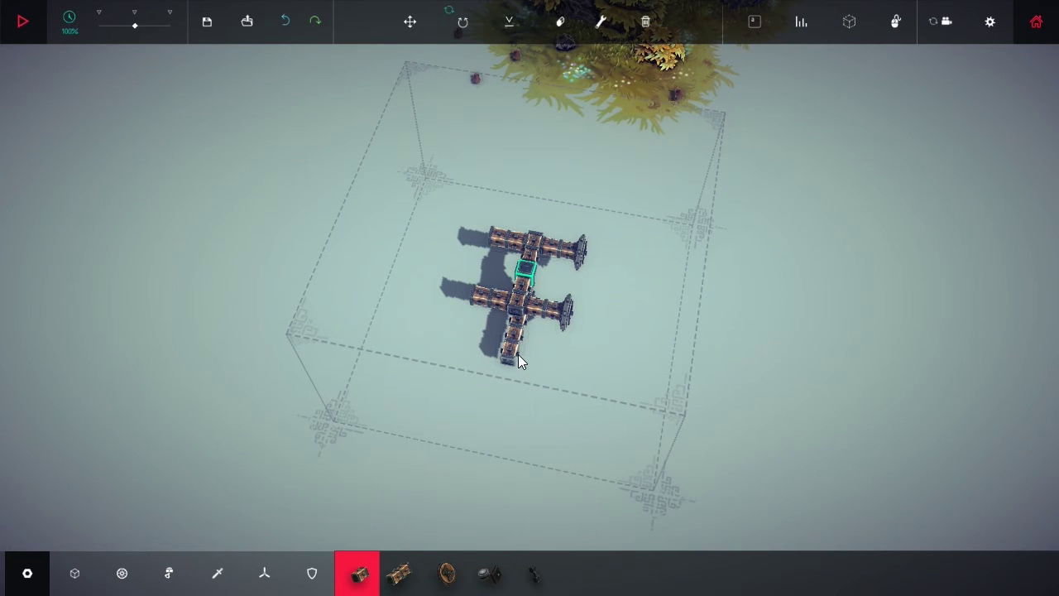
{"action": "left_click_drag", "start_coordinate": [520, 356], "coordinate": [469, 298]}
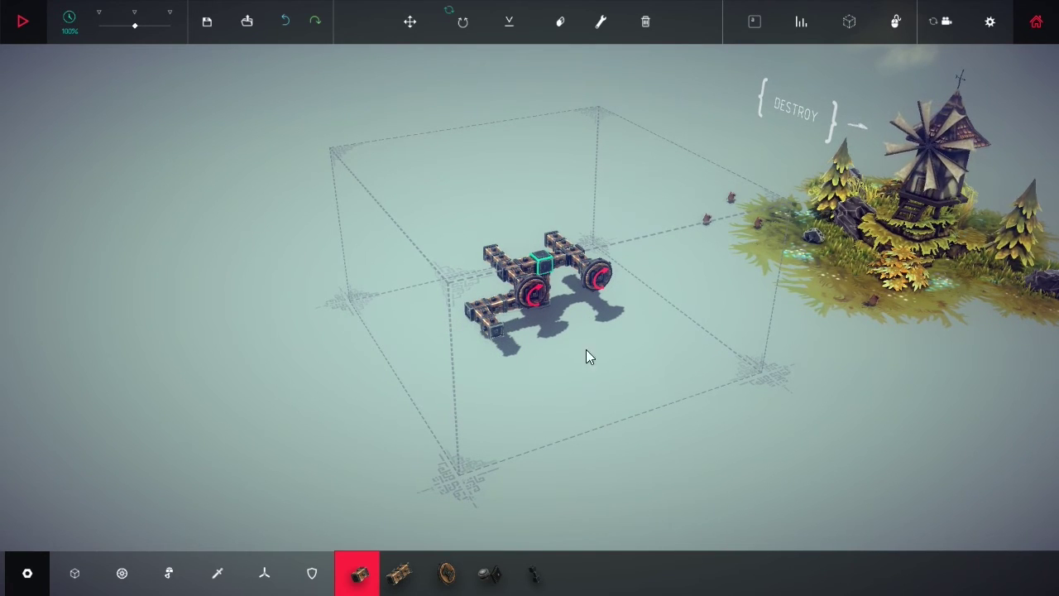
Add small wooden blocks at the right end, two hanging below the centre, and one on the lower arm.
{"action": "mouse_move", "coordinate": [417, 309]}
{"action": "left_mouse_down"}
{"action": "mouse_move", "coordinate": [675, 351]}
{"action": "mouse_move", "coordinate": [700, 295]}
{"action": "mouse_move", "coordinate": [598, 285]}
{"action": "left_mouse_up"}
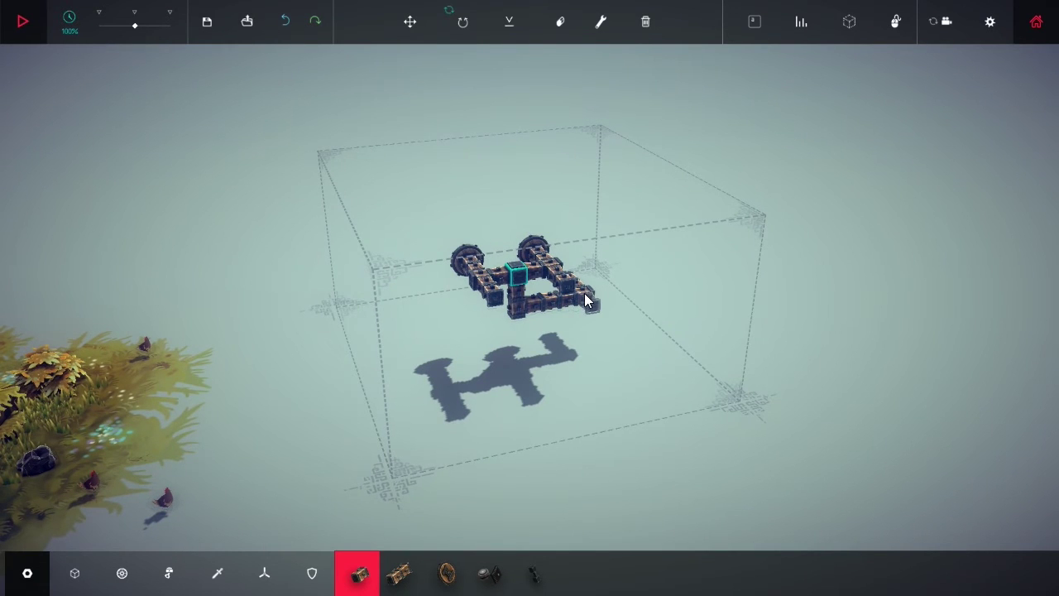
{"action": "left_click", "coordinate": [586, 299]}
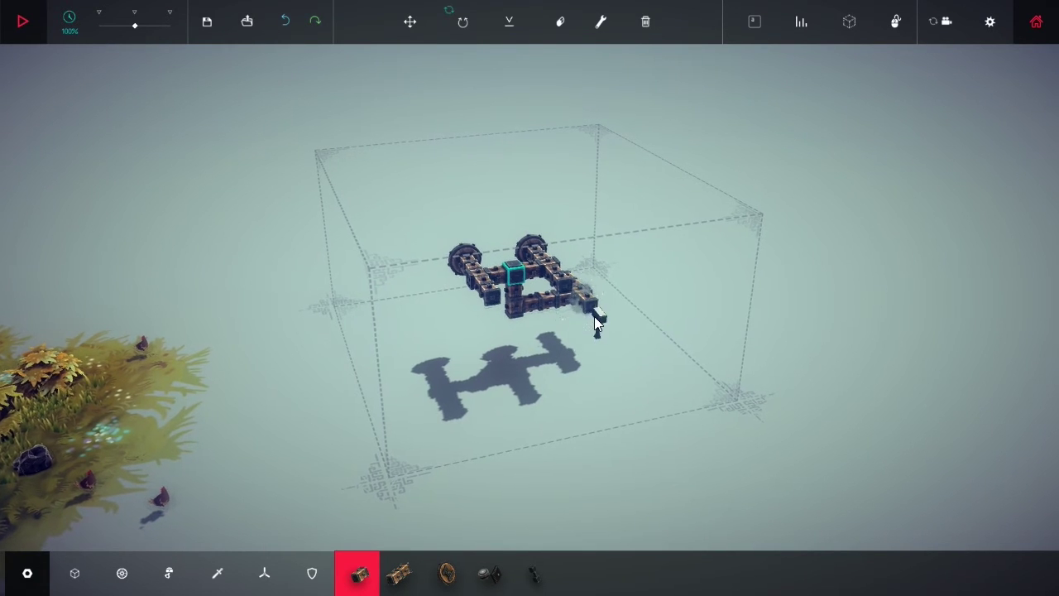
{"action": "left_click", "coordinate": [515, 315]}
{"action": "left_click", "coordinate": [523, 320]}
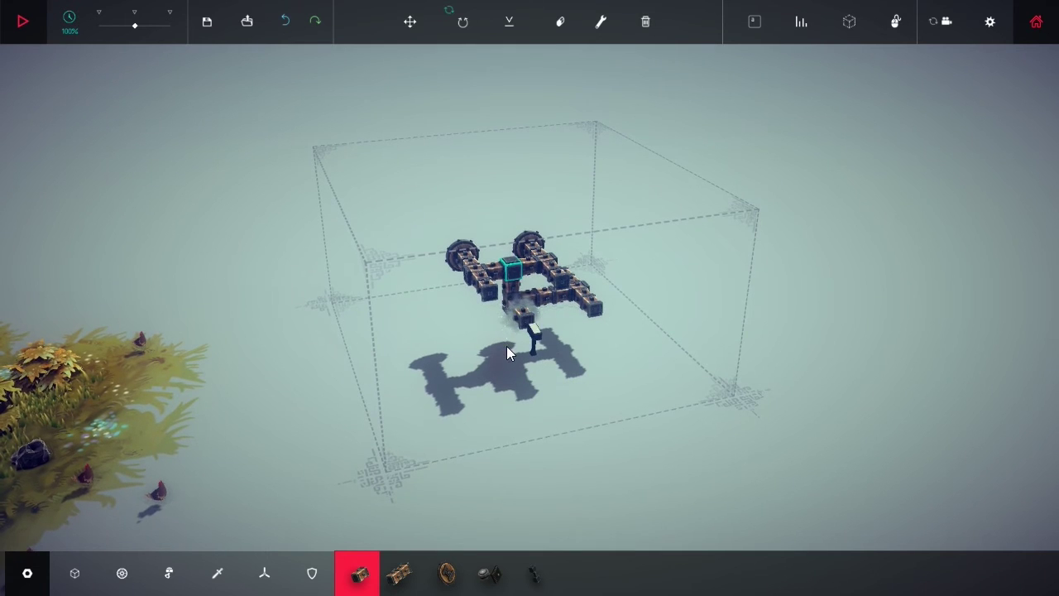
{"action": "left_click_drag", "start_coordinate": [447, 309], "coordinate": [707, 240]}
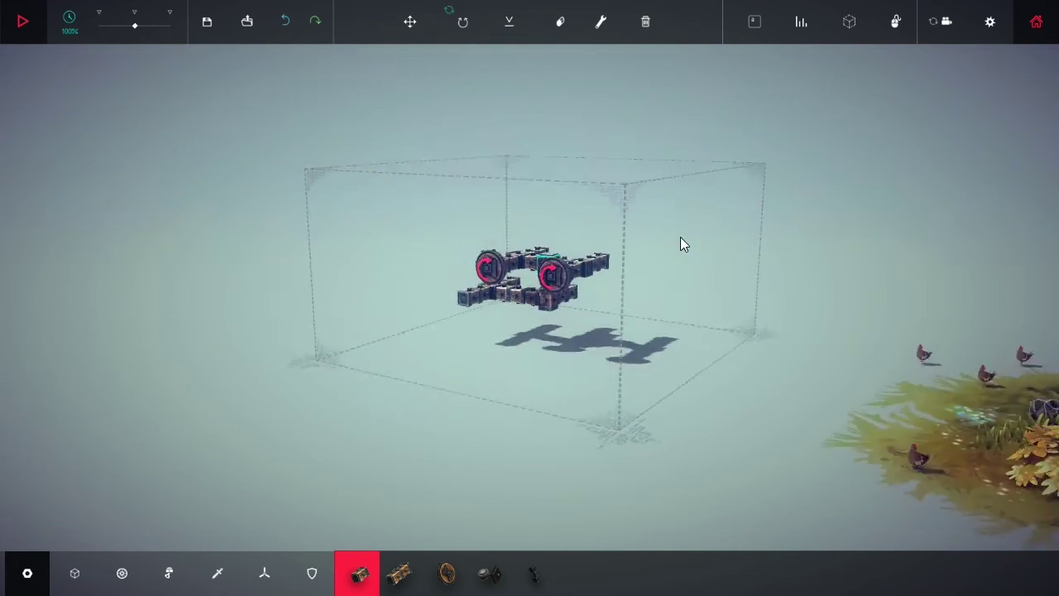
{"action": "left_click", "coordinate": [541, 296]}
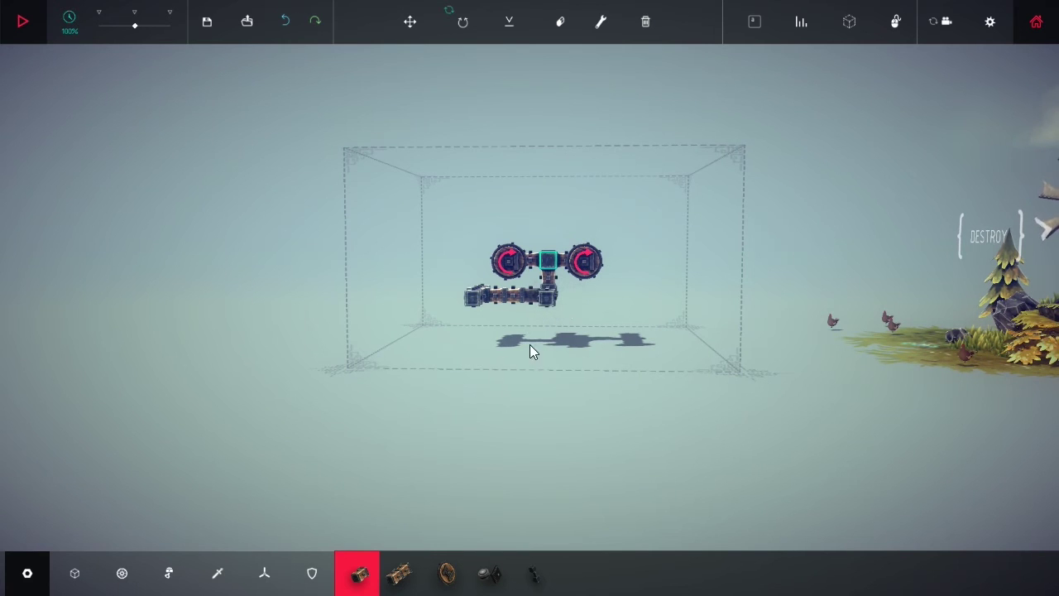
{"action": "left_click_drag", "start_coordinate": [500, 334], "coordinate": [545, 497]}
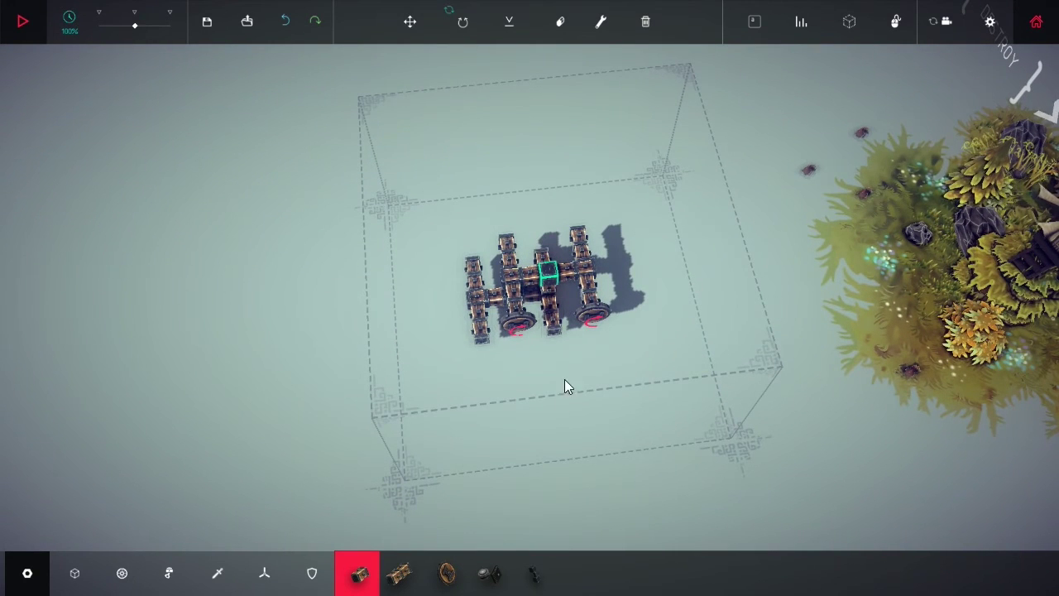
Attach motor wheels at the lower-left and lower-right arm ends and two at the front, then lower the machine to the ground.
{"action": "left_click", "coordinate": [447, 573]}
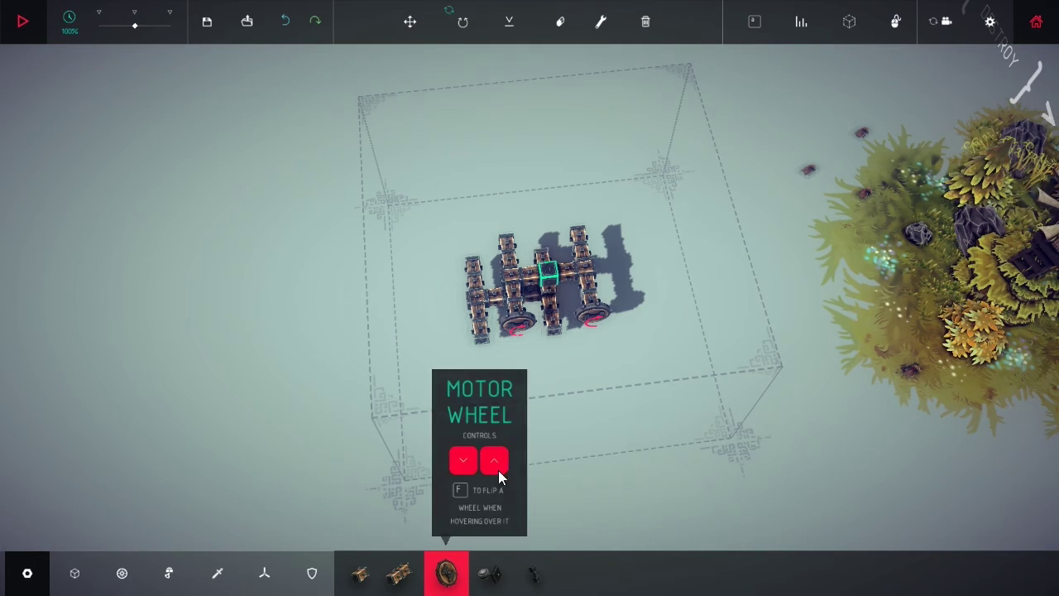
{"action": "left_click", "coordinate": [485, 341]}
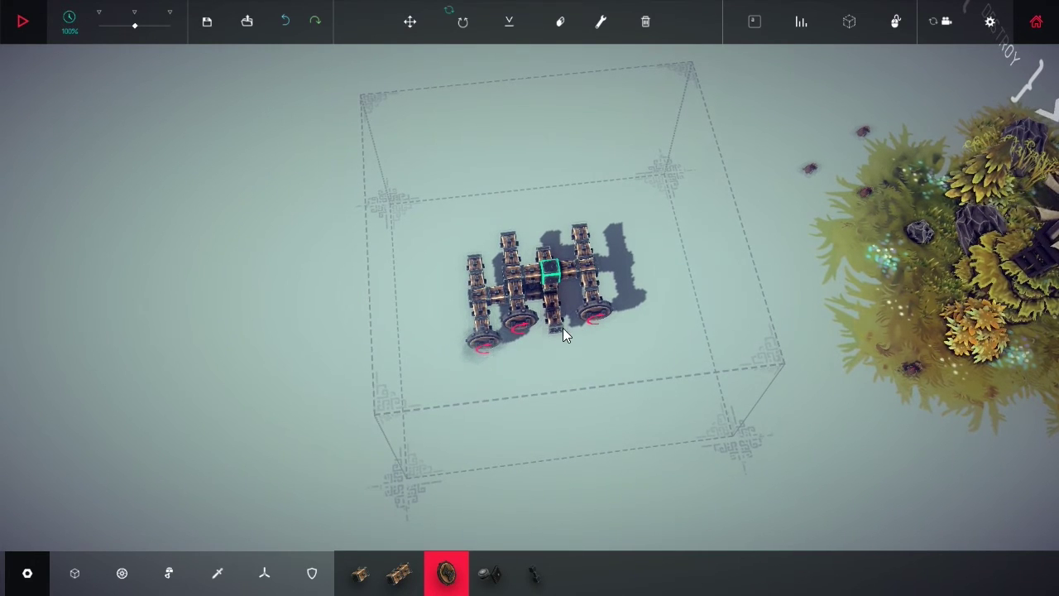
{"action": "left_click_drag", "start_coordinate": [424, 288], "coordinate": [704, 195]}
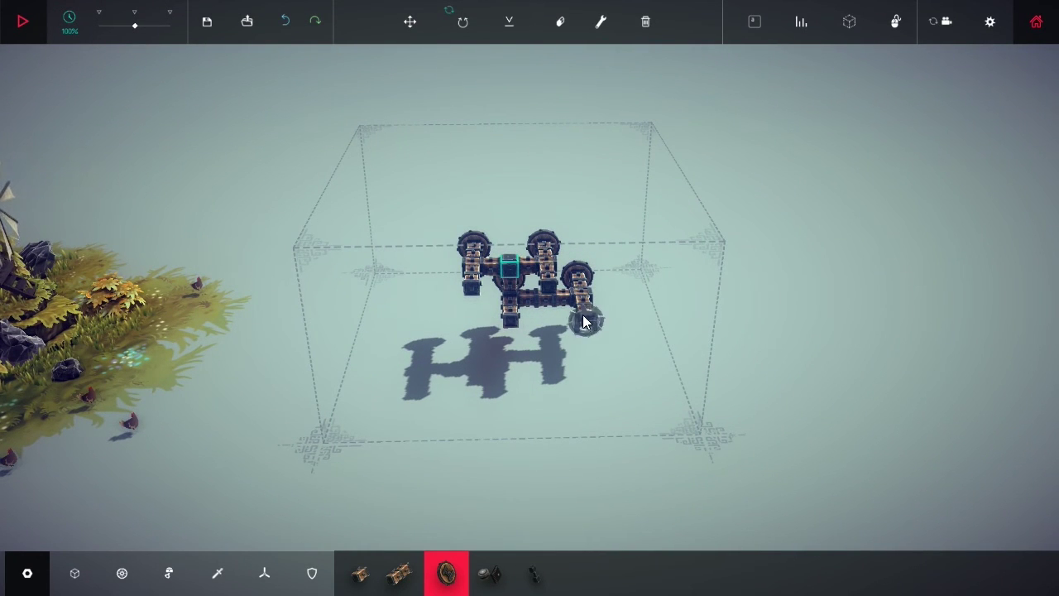
{"action": "left_click", "coordinate": [585, 323]}
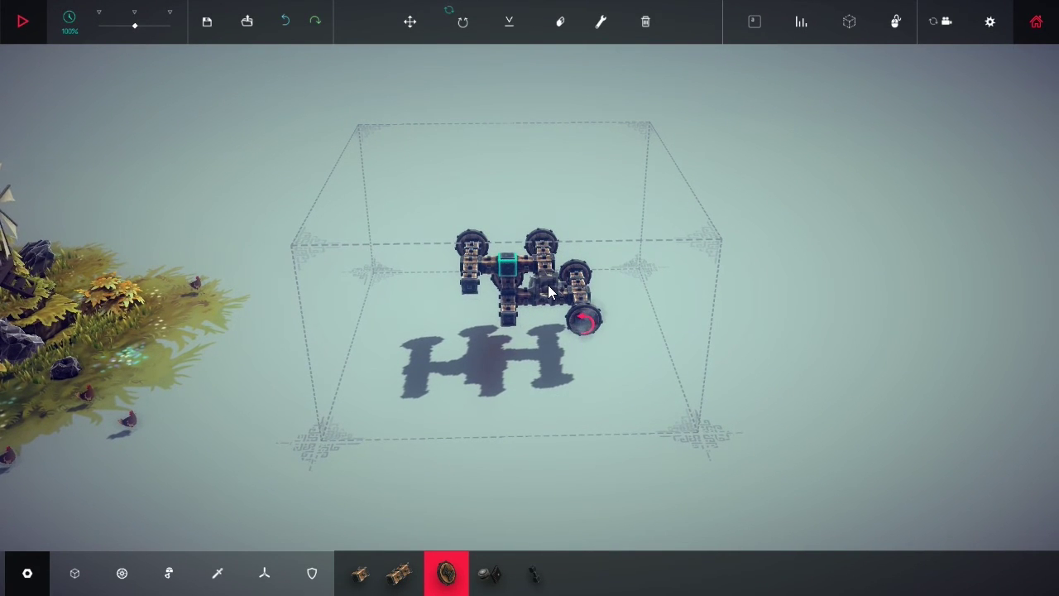
{"action": "left_click", "coordinate": [514, 325]}
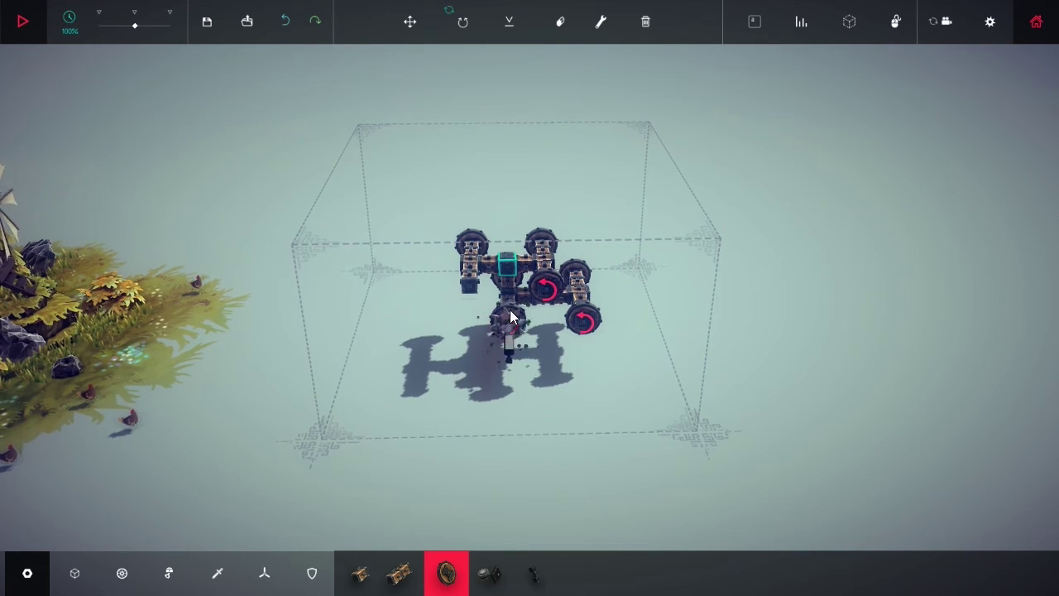
{"action": "left_click", "coordinate": [470, 288]}
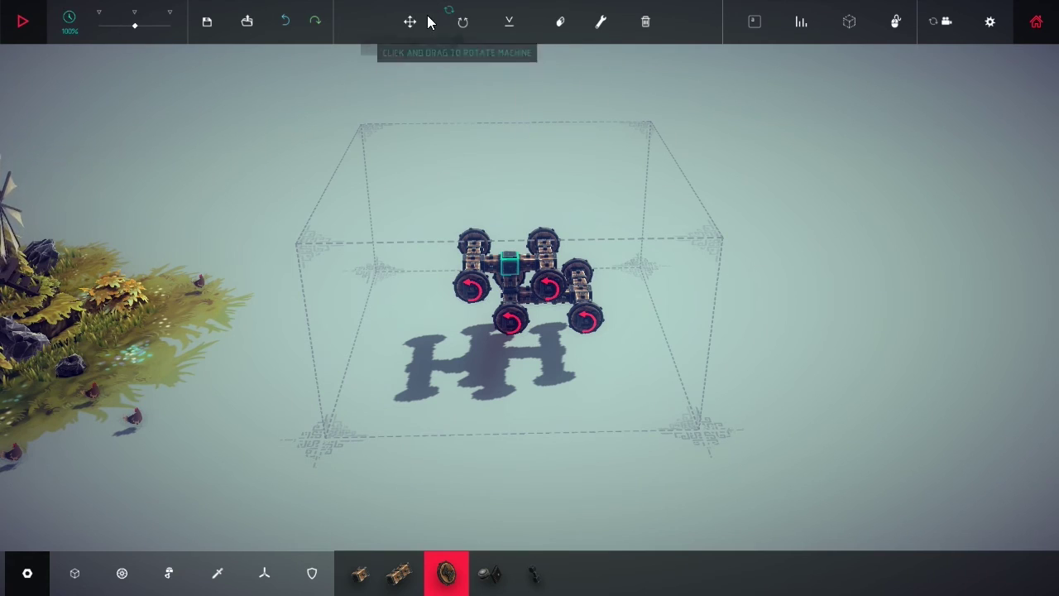
{"action": "left_click", "coordinate": [507, 22]}
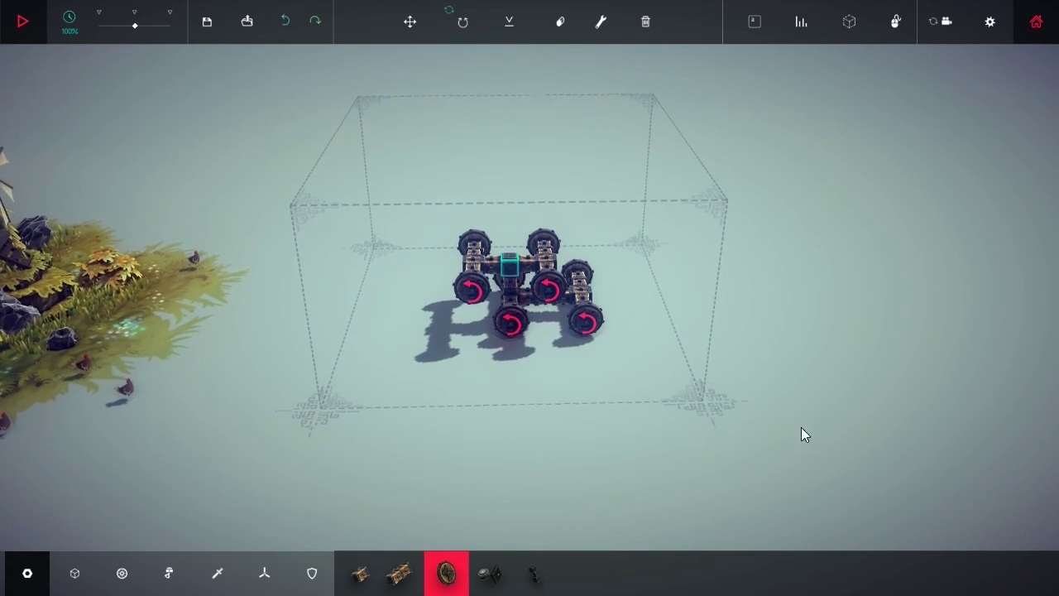
Start the simulation with the machine facing the windmill and watch it drive.
{"action": "mouse_move", "coordinate": [816, 224]}
{"action": "left_mouse_down"}
{"action": "mouse_move", "coordinate": [598, 310]}
{"action": "mouse_move", "coordinate": [652, 186]}
{"action": "left_mouse_up"}
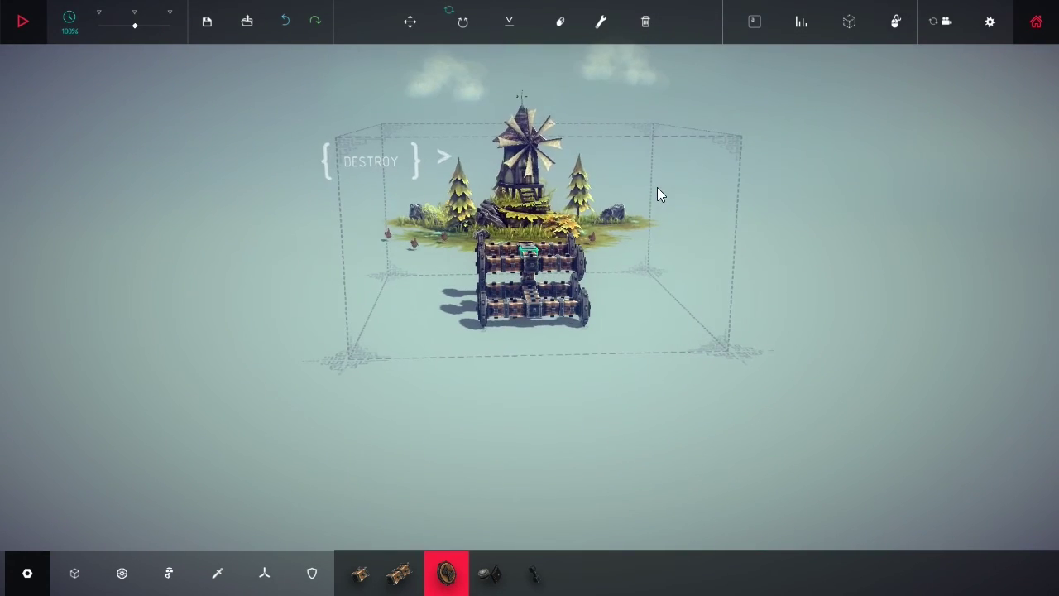
{"action": "left_click_drag", "start_coordinate": [639, 150], "coordinate": [628, 237]}
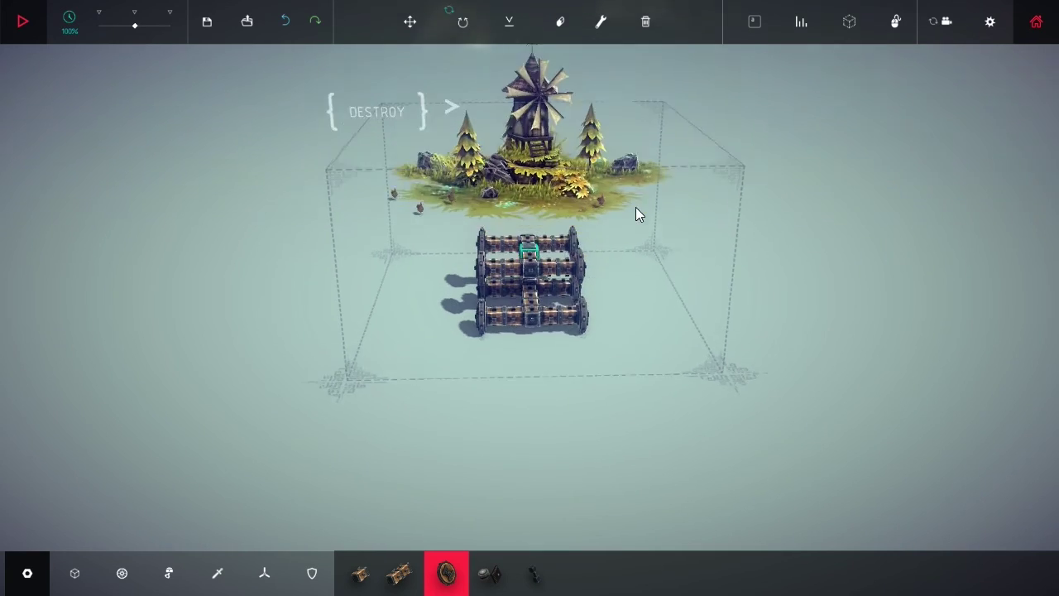
{"action": "left_click", "coordinate": [21, 22]}
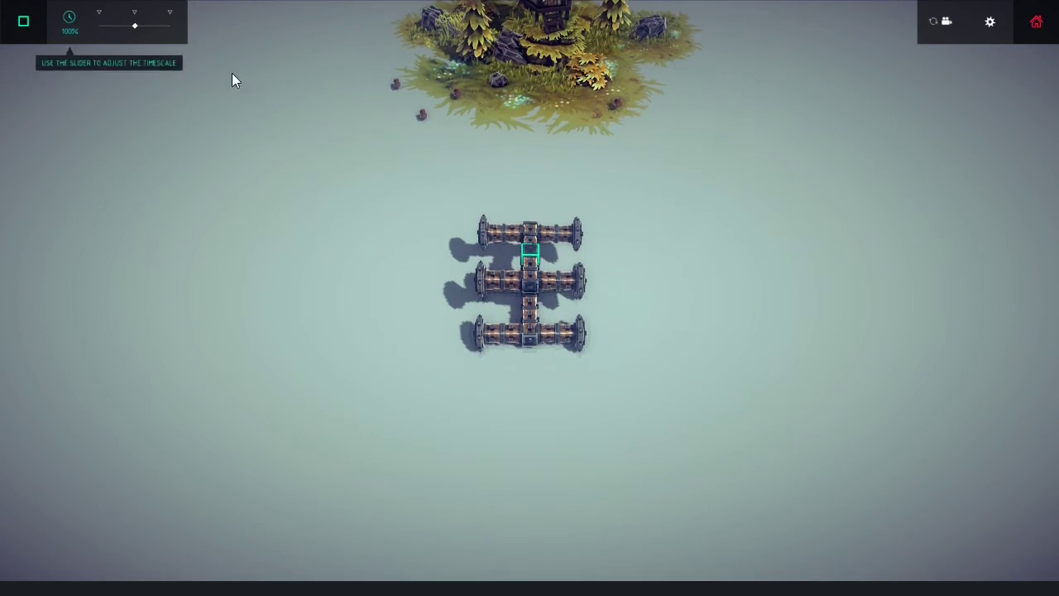
{"action": "mouse_move", "coordinate": [699, 308]}
{"action": "left_mouse_down"}
{"action": "mouse_move", "coordinate": [574, 308]}
{"action": "mouse_move", "coordinate": [685, 229]}
{"action": "left_mouse_up"}
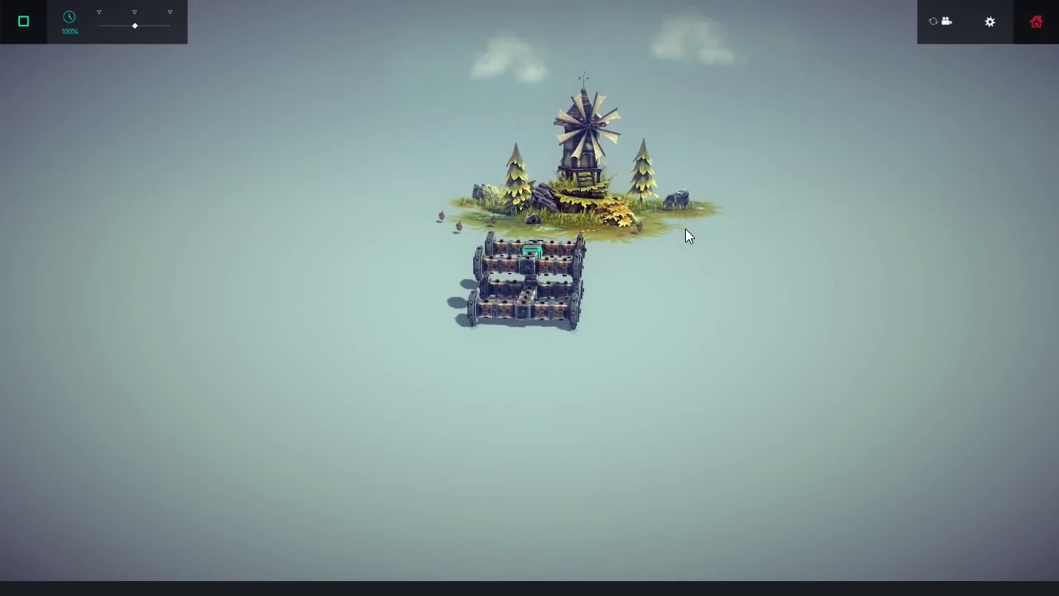